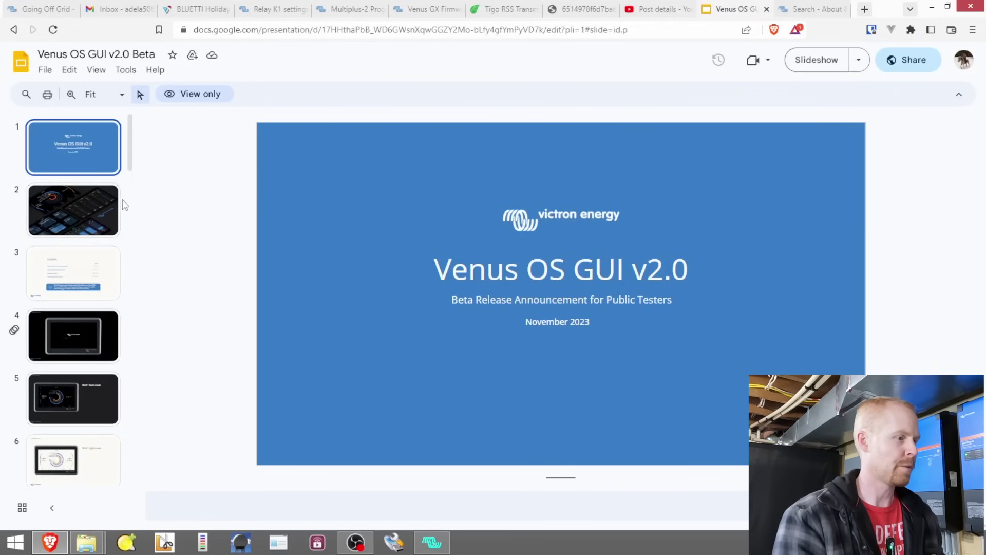
# Review slides 2–6: dashboard image, Contents, video, and Brief dark and light modes.
pyautogui.click(99, 202)
pyautogui.click(76, 278)
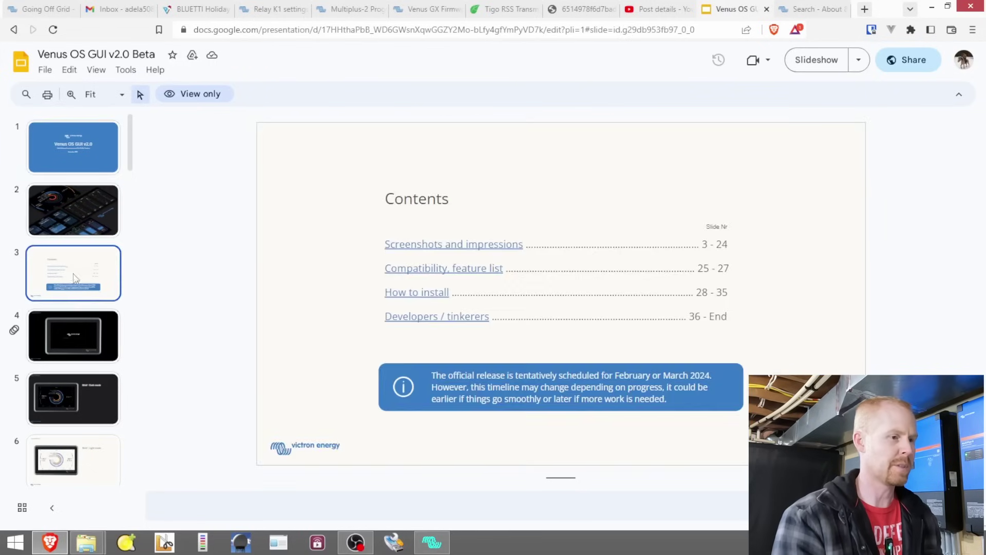
pyautogui.click(81, 357)
pyautogui.click(82, 395)
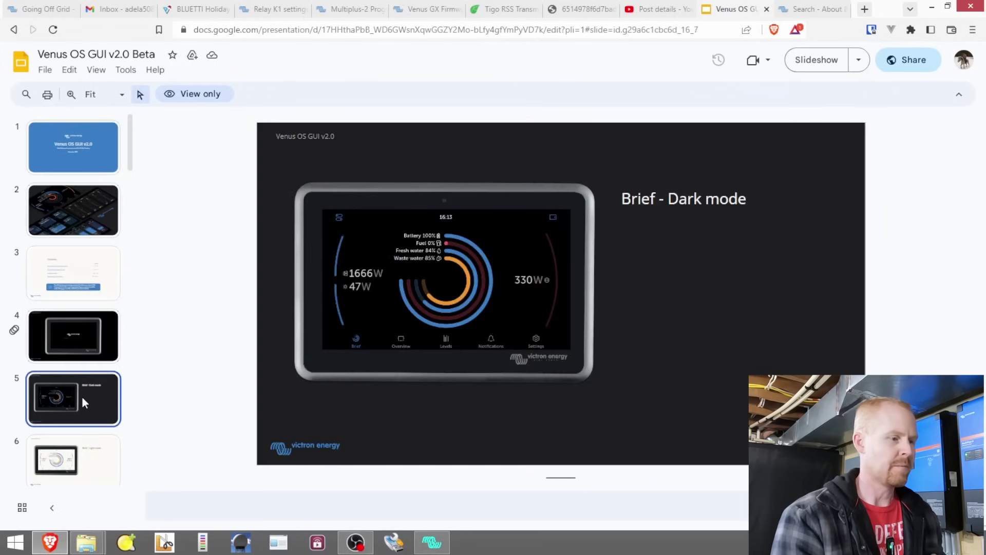
pyautogui.click(77, 455)
# Scroll the thumbnails to view slide 32's HOWTO, then slide 30 'Known Limitations'.
pyautogui.moveTo(131, 161); pyautogui.dragTo(120, 444)
pyautogui.click(68, 348)
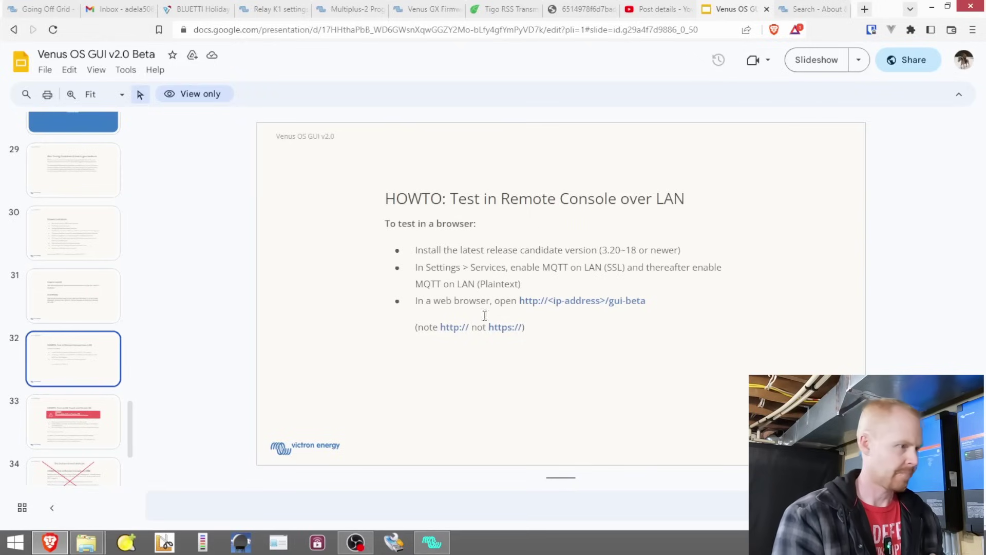
pyautogui.click(79, 216)
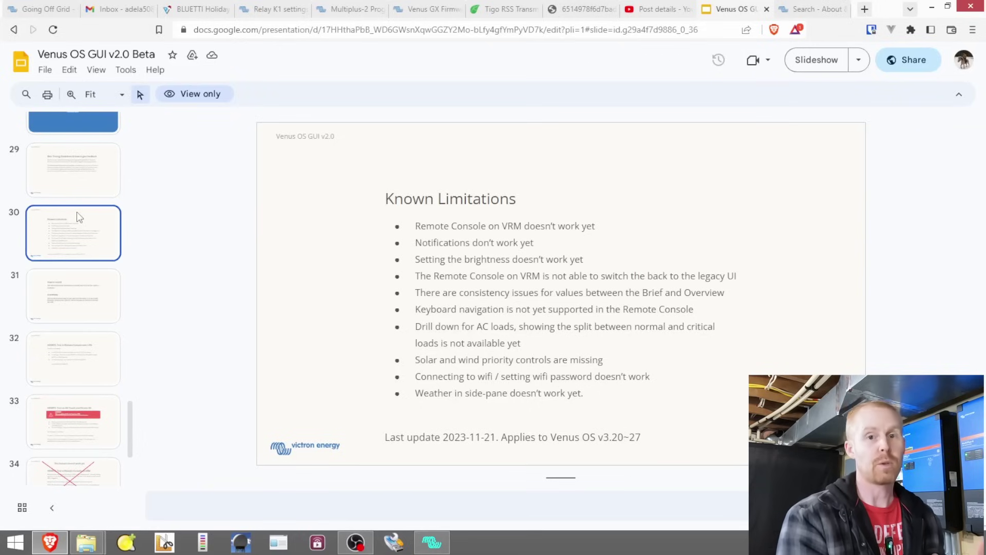
# Load the Remote Console at 10.0.10.243 in a new Brave tab using address autocomplete.
pyautogui.click(864, 9)
pyautogui.write('10.')
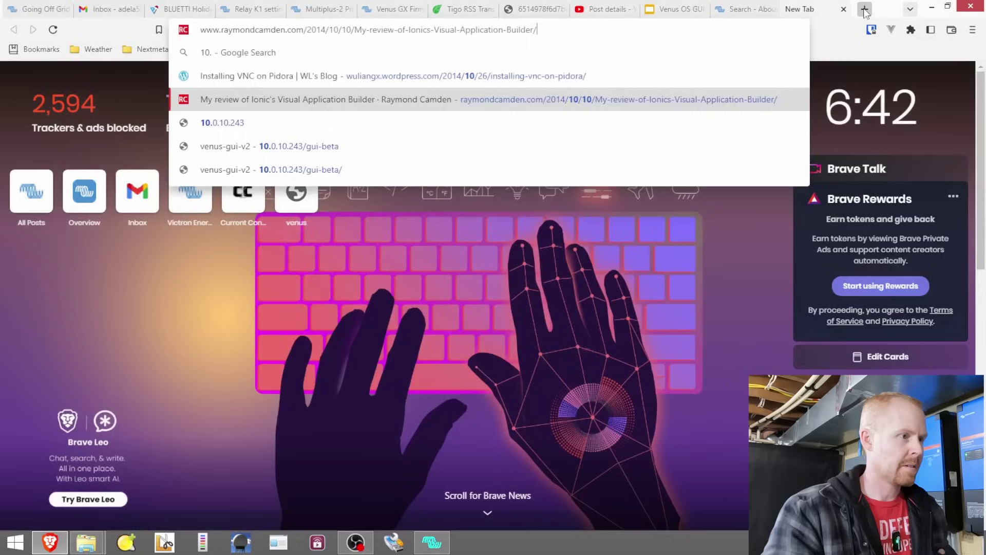
pyautogui.press('Down')
pyautogui.press('Down')
pyautogui.press('Down')
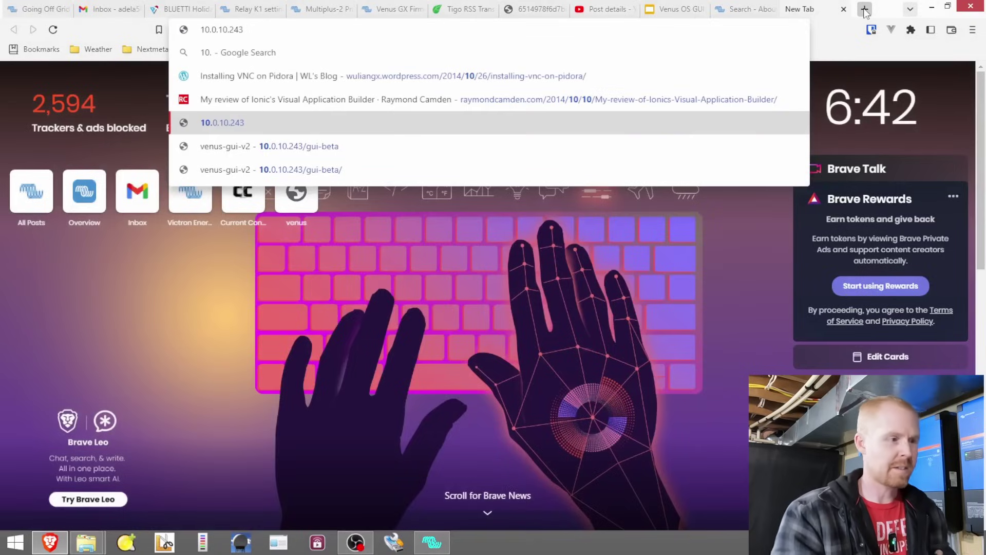
pyautogui.press('Return')
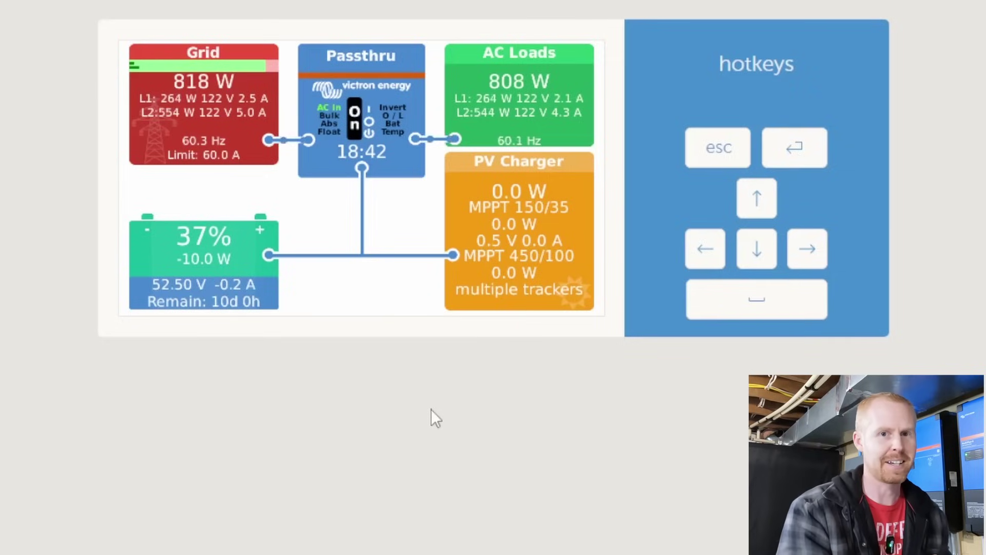
# Navigate the console menu to Settings > Firmware > Online updates.
pyautogui.moveTo(507, 308)
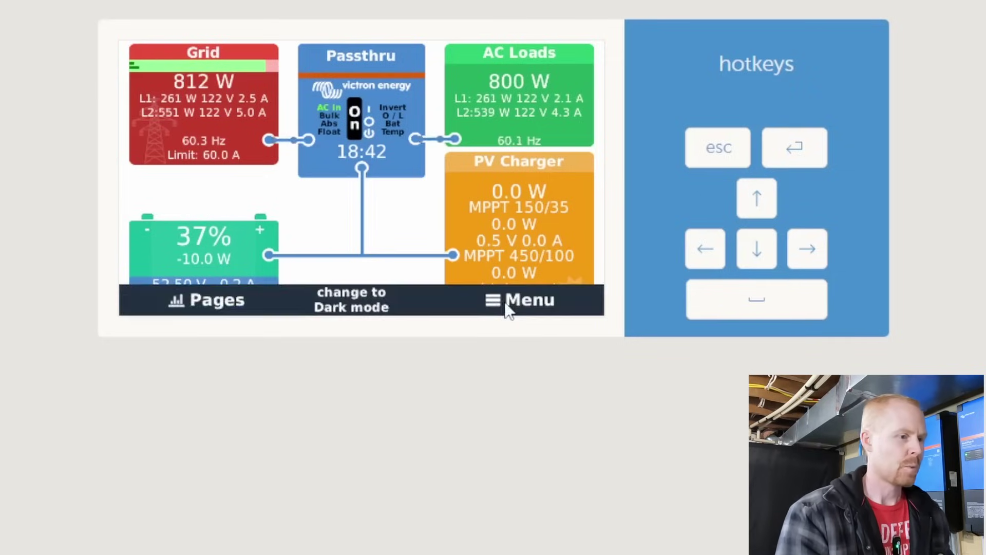
pyautogui.click(506, 308)
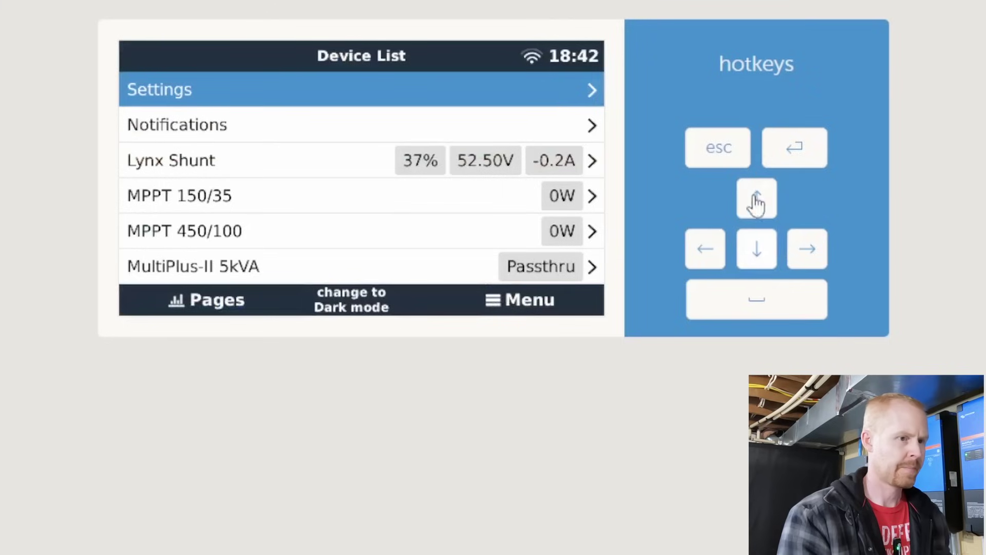
pyautogui.click(768, 315)
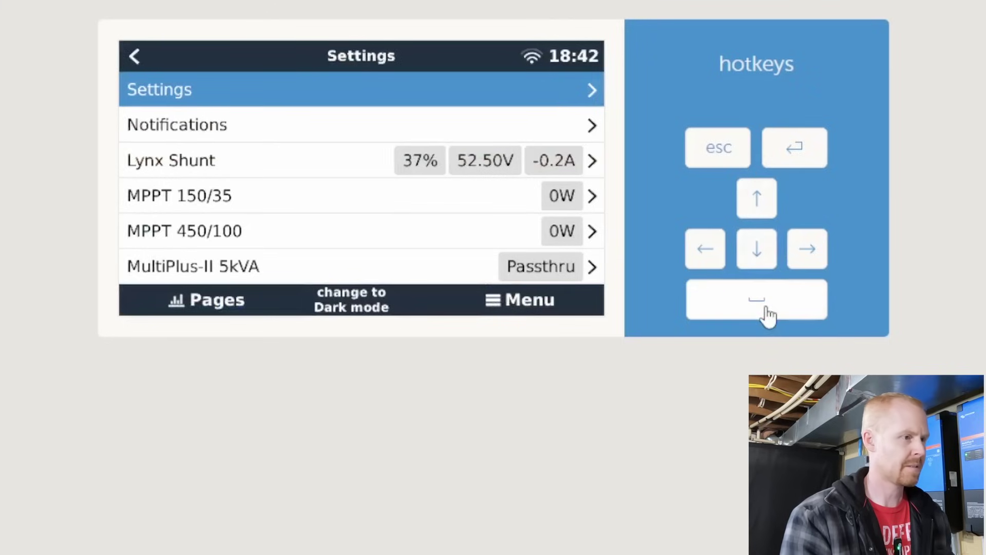
pyautogui.click(758, 253)
pyautogui.click(758, 303)
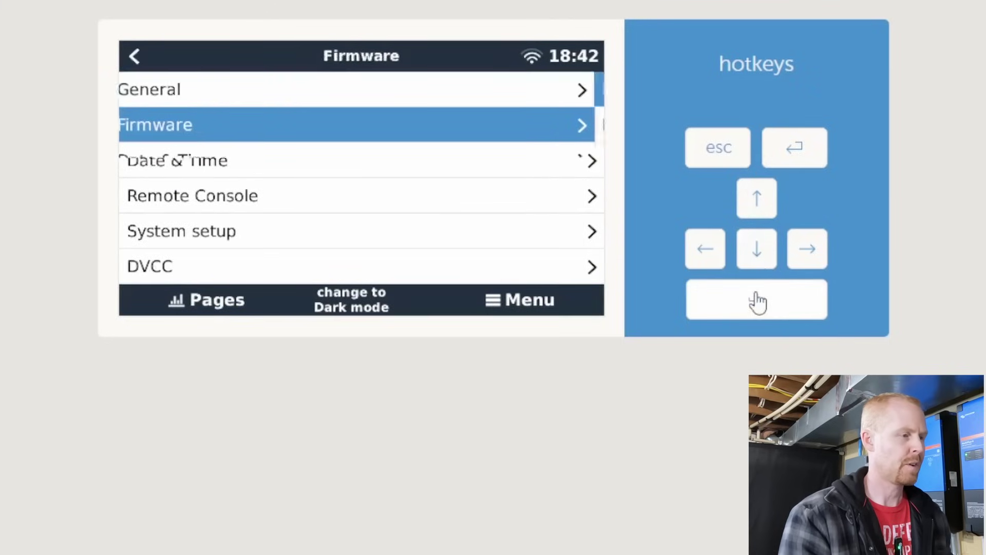
pyautogui.press('Down')
pyautogui.press('Down')
pyautogui.click(750, 295)
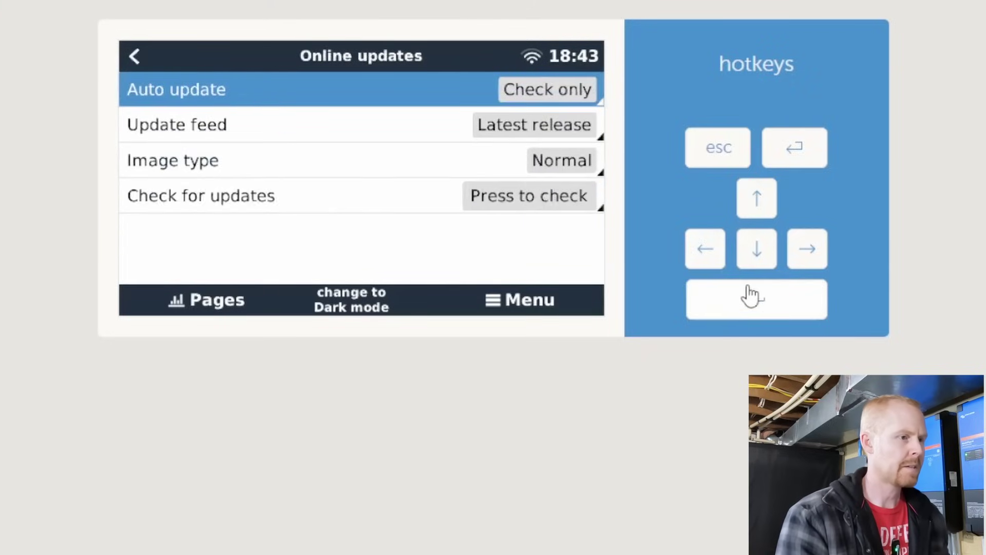
# Set the update feed to Latest release candidate, check for updates, and start the v3.20~35 install.
pyautogui.click(758, 257)
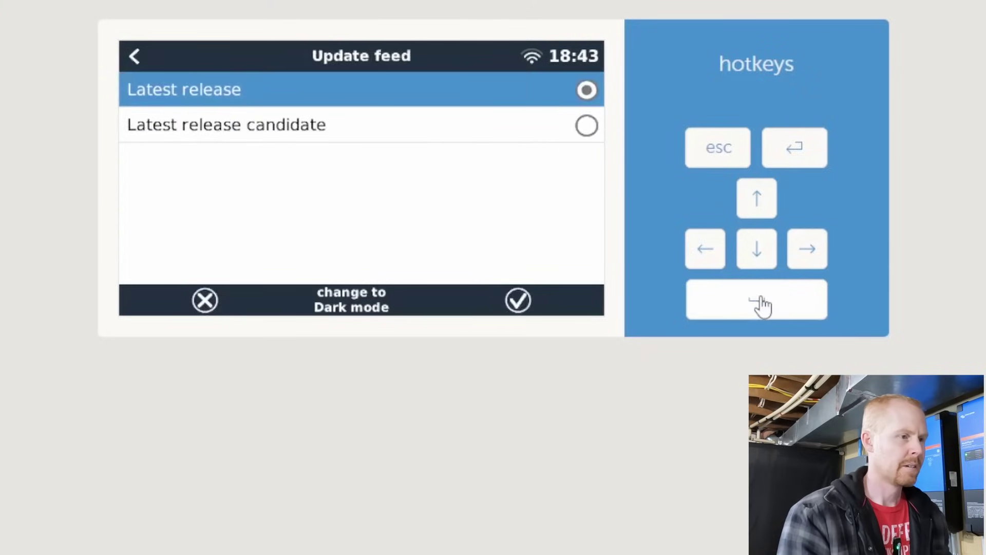
pyautogui.click(768, 258)
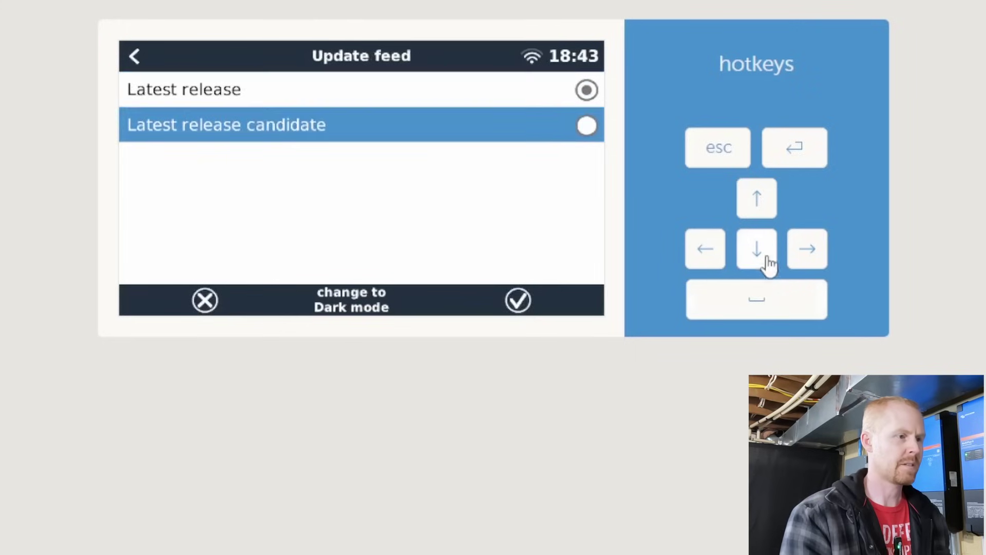
pyautogui.click(752, 298)
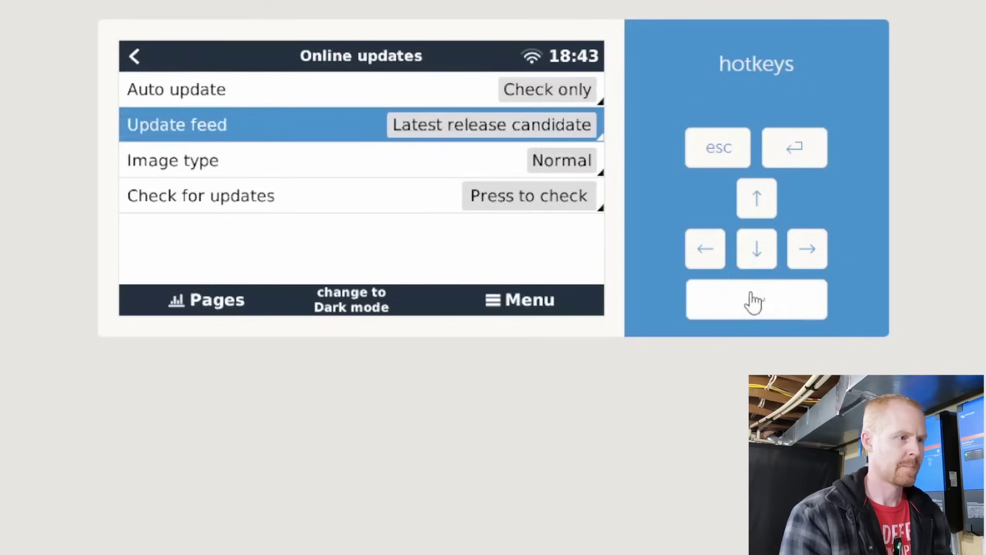
pyautogui.click(768, 258)
pyautogui.click(768, 258)
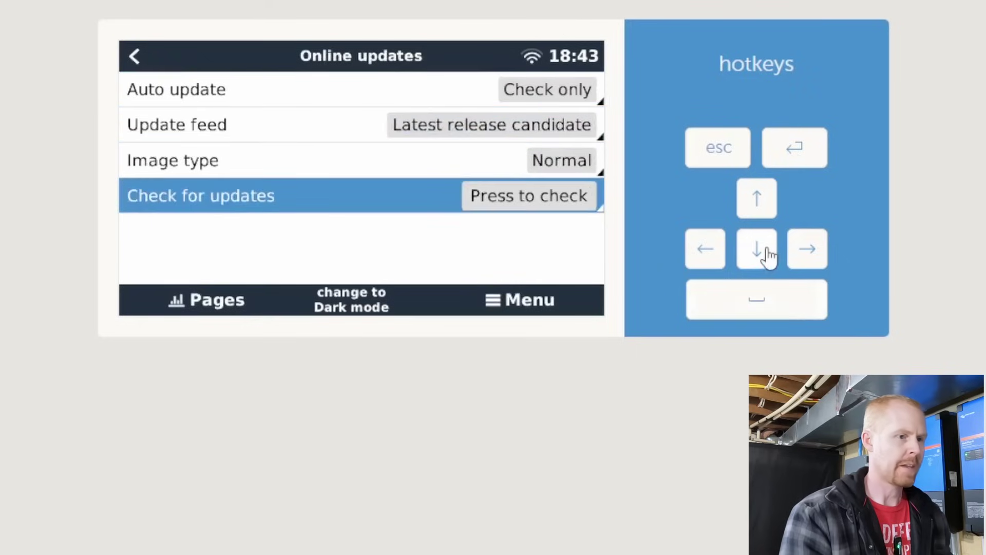
pyautogui.click(758, 306)
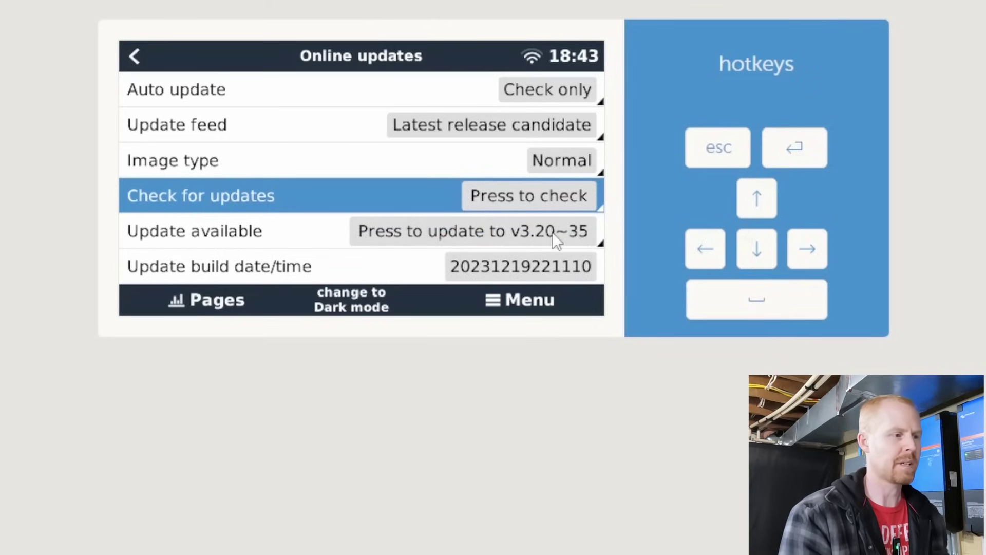
pyautogui.click(552, 232)
pyautogui.click(553, 232)
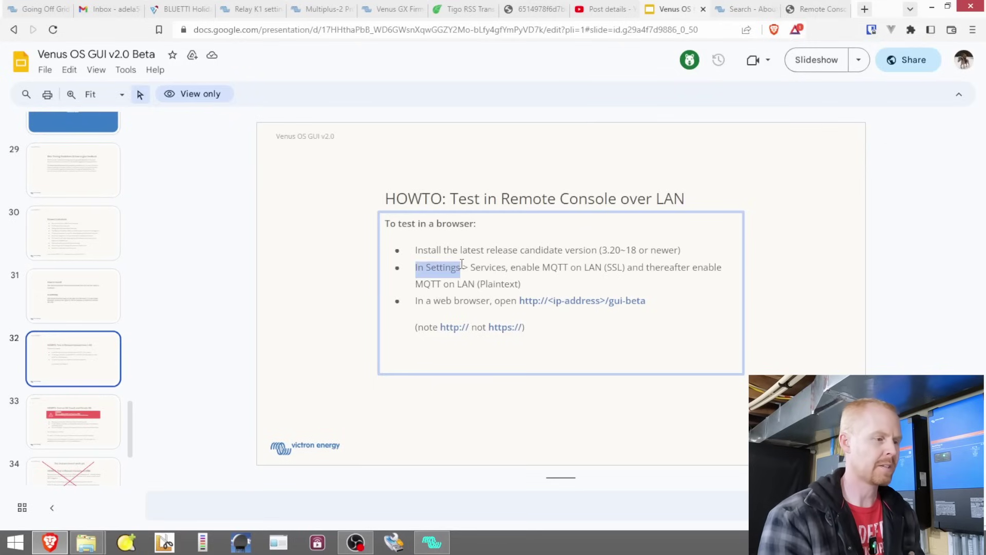
# Clear the text selection on the HOWTO slide.
pyautogui.click(506, 269)
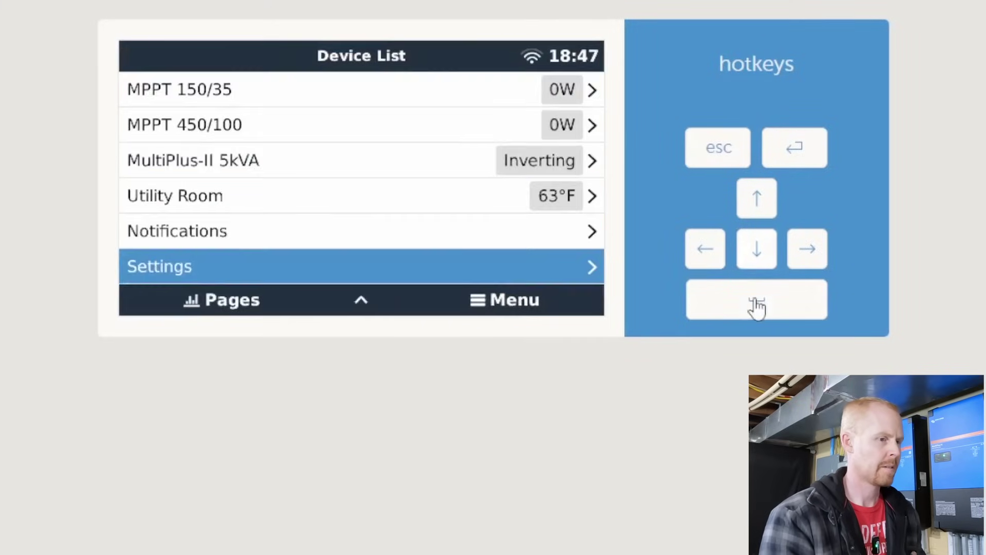
# Go to Settings > Services to turn on MQTT on LAN (SSL) and (Plaintext).
pyautogui.click(756, 308)
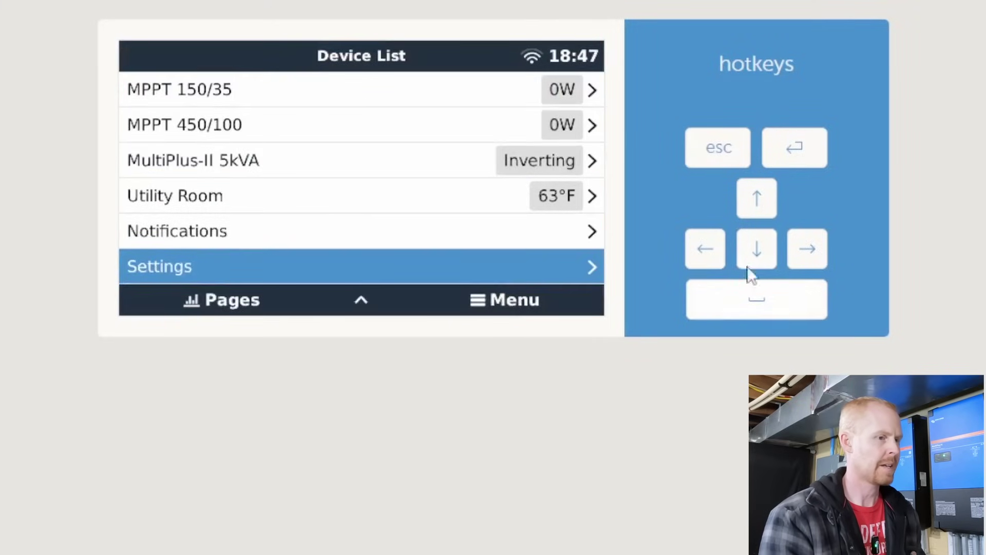
pyautogui.click(757, 308)
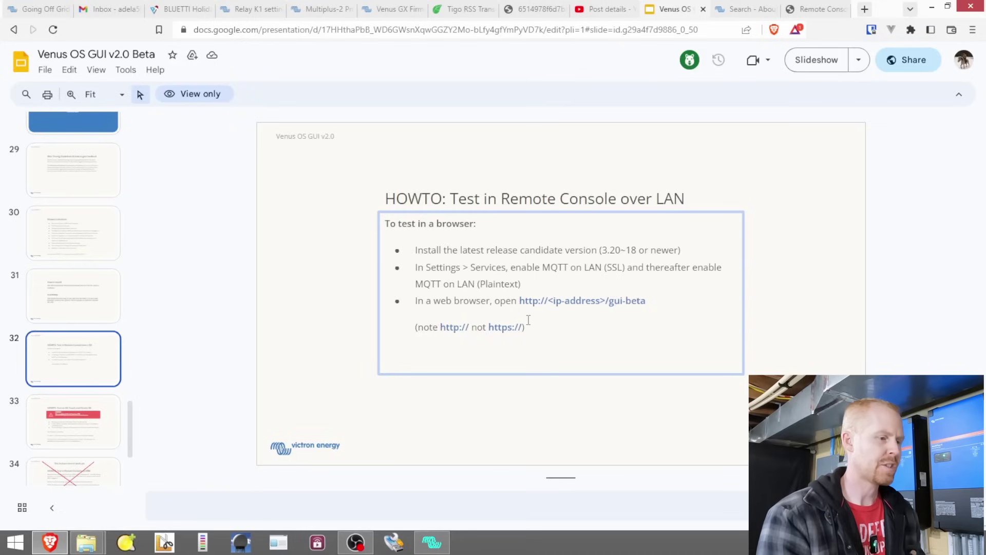
# Copy the console address, open 10.0.10.243/gui-beta in a new tab, and go full screen.
pyautogui.click(806, 15)
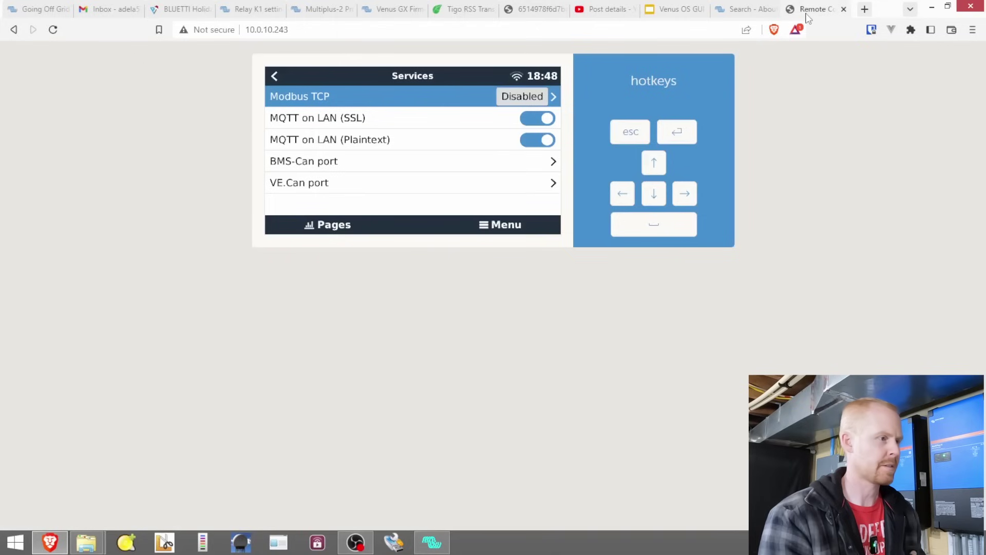
pyautogui.click(378, 31)
pyautogui.hotkey('ctrl', 'c')
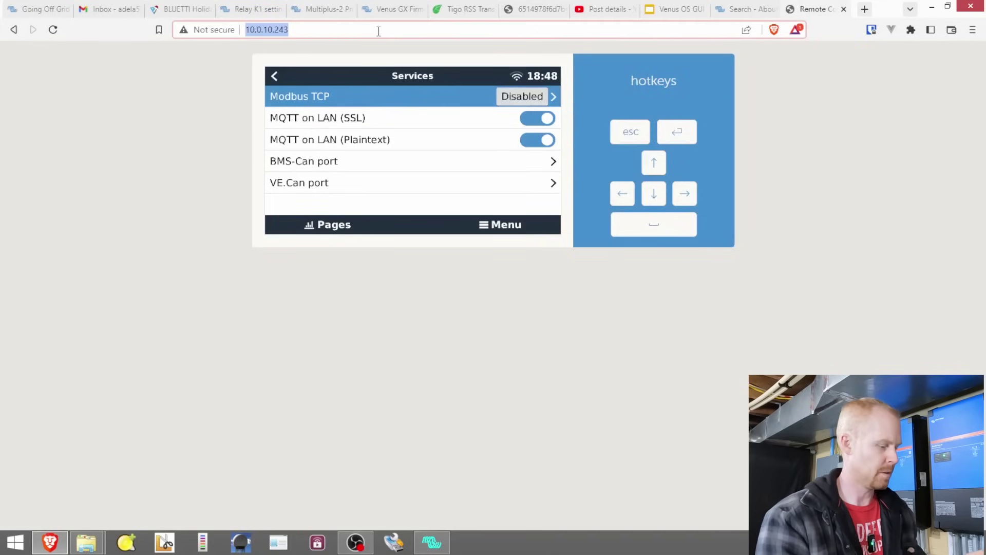
pyautogui.click(864, 11)
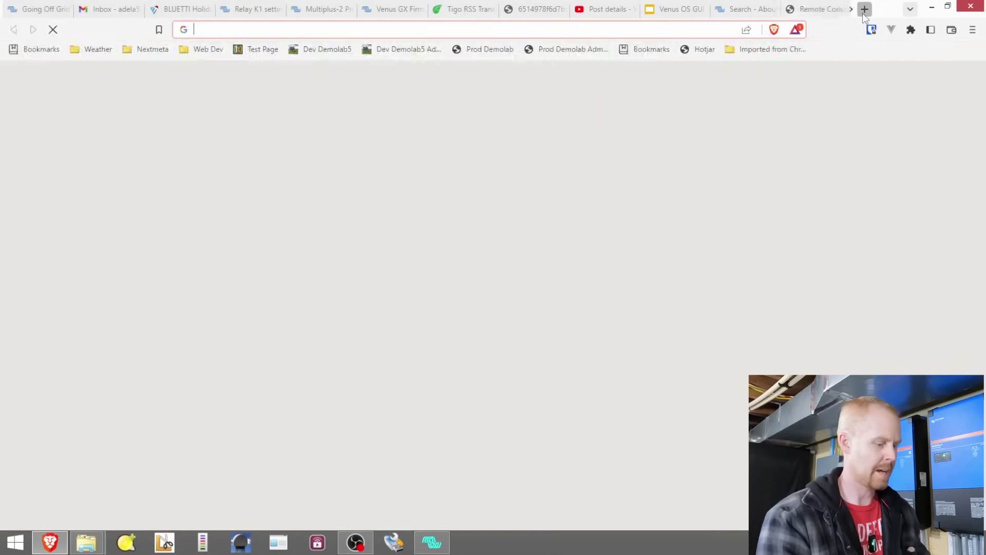
pyautogui.hotkey('ctrl', 'v')
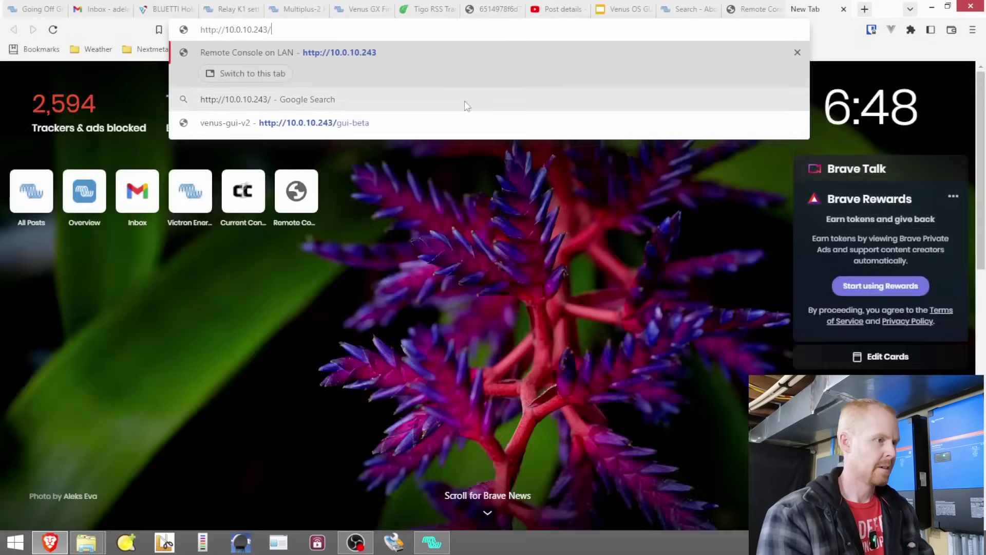
pyautogui.click(446, 128)
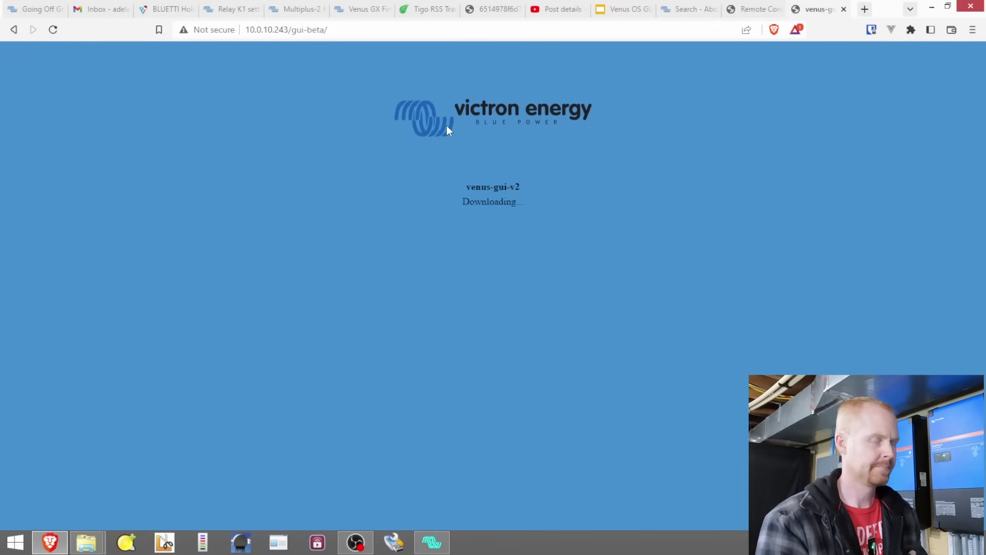
pyautogui.press('F11')
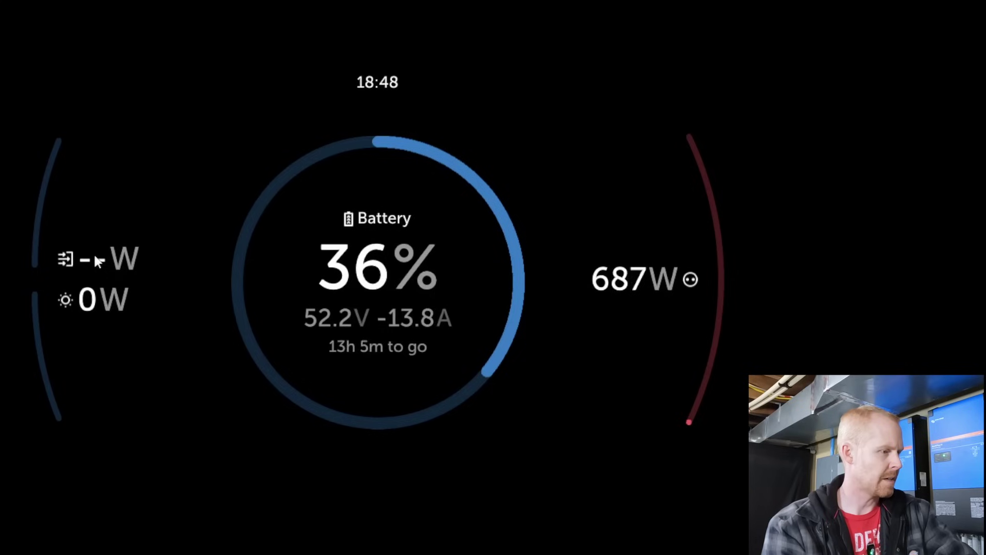
pyautogui.click(80, 310)
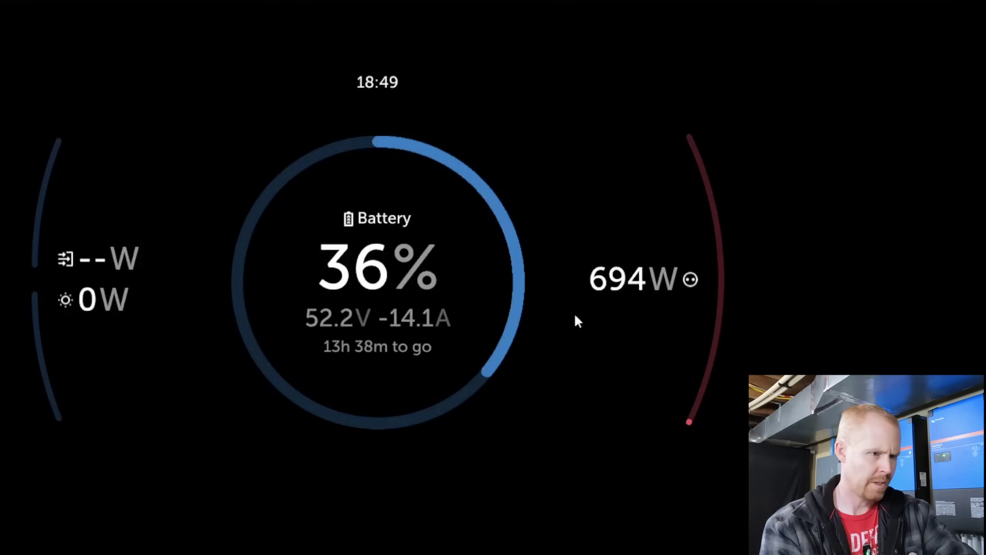
# Open the generator and inverter/charger controls panel from the Brief page.
pyautogui.moveTo(220, 508)
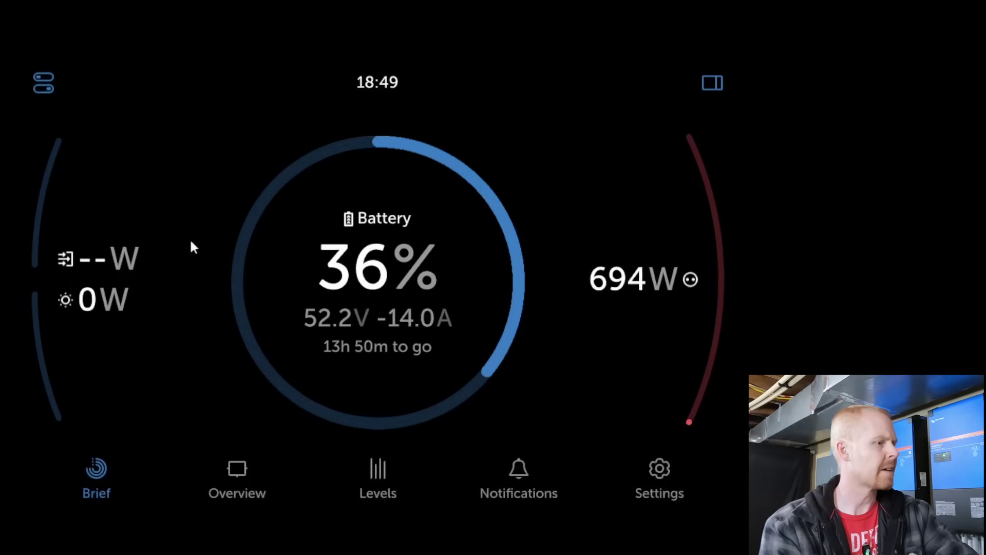
pyautogui.click(43, 86)
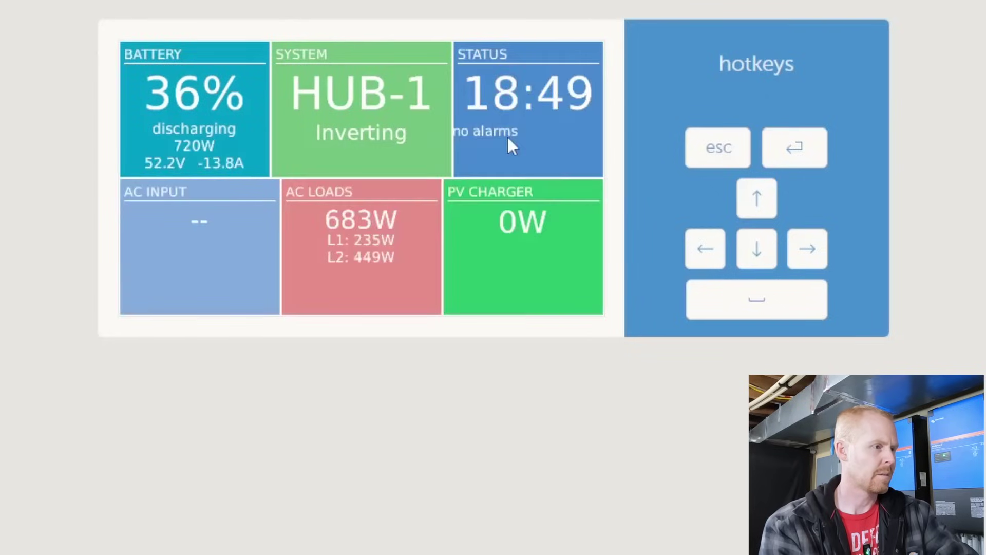
# Move to the GUI v2 generator card and open its Manual Start dialog.
pyautogui.click(507, 134)
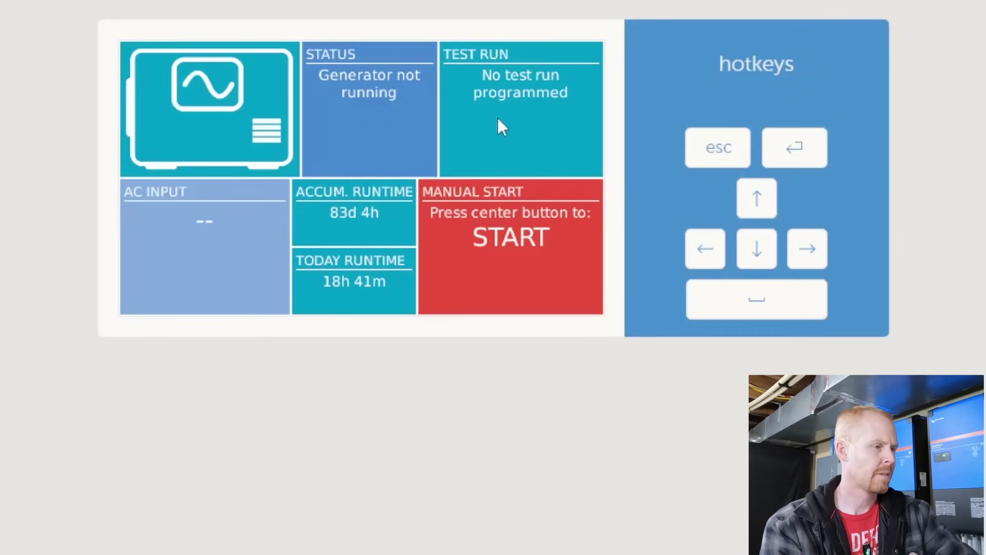
pyautogui.click(266, 124)
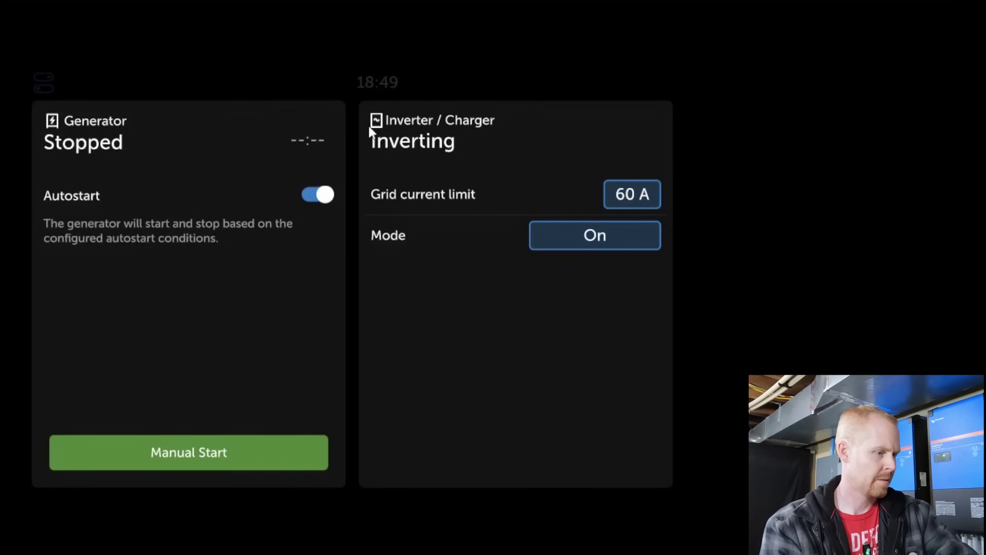
pyautogui.click(160, 452)
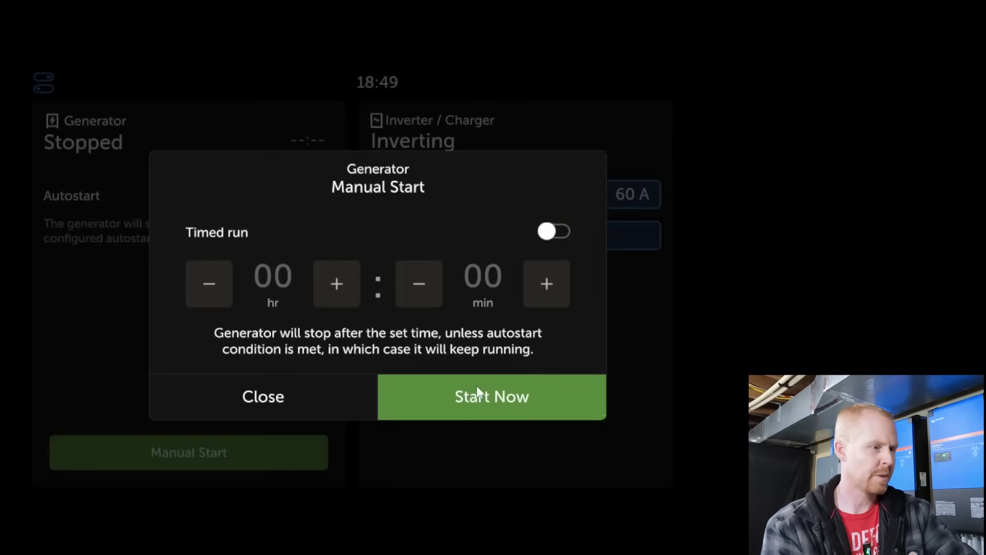
# Start the generator now, leave Mode and Grid current limit unchanged, and return to Brief.
pyautogui.click(467, 398)
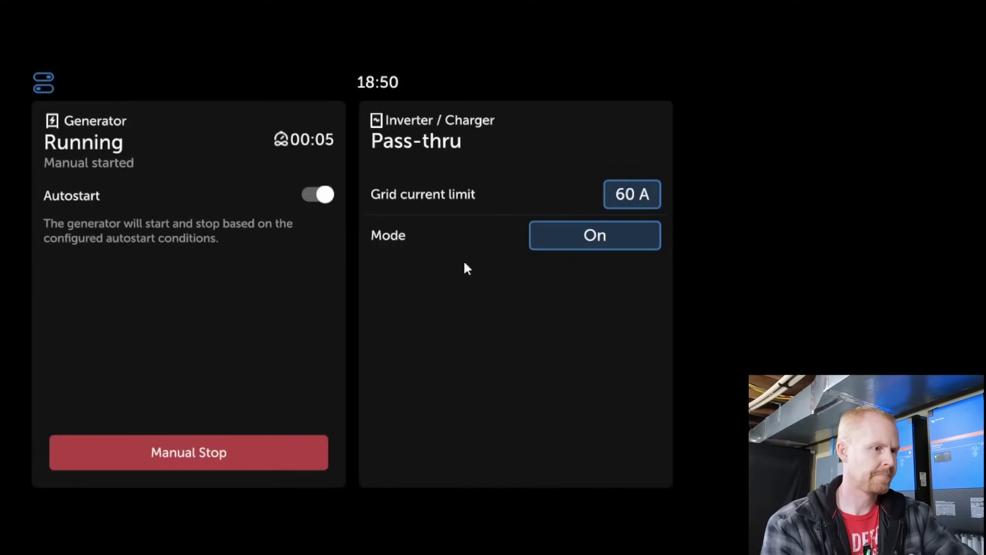
pyautogui.click(574, 238)
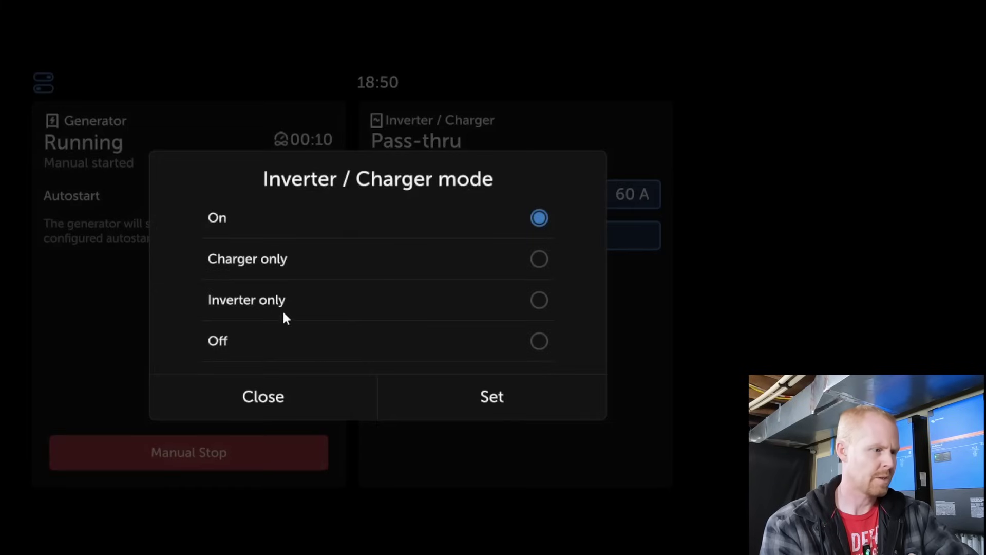
pyautogui.click(289, 402)
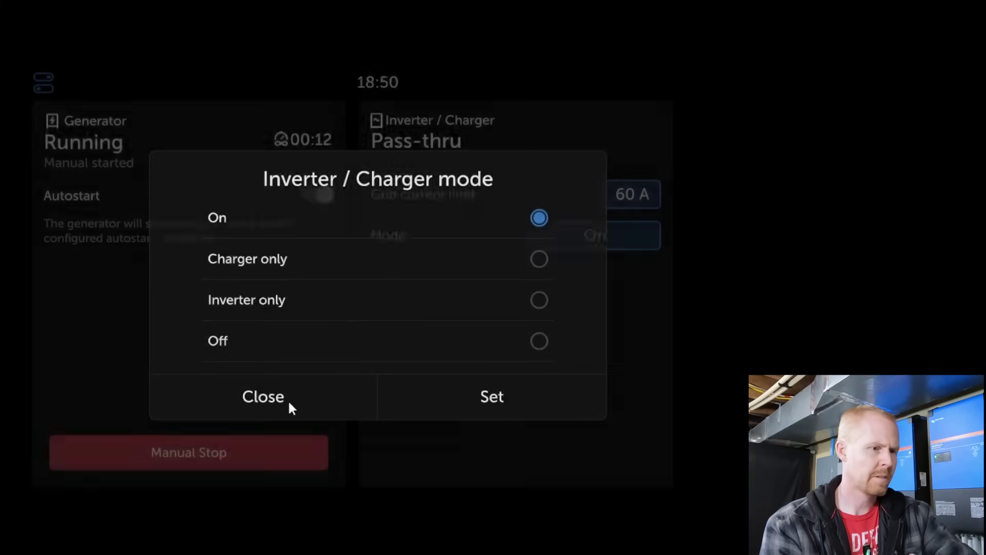
pyautogui.click(623, 208)
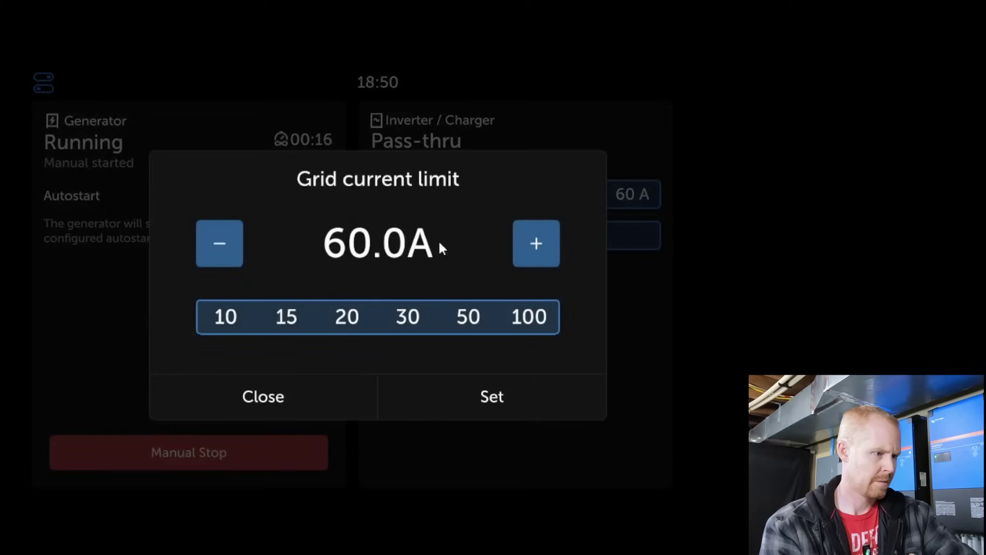
pyautogui.click(300, 401)
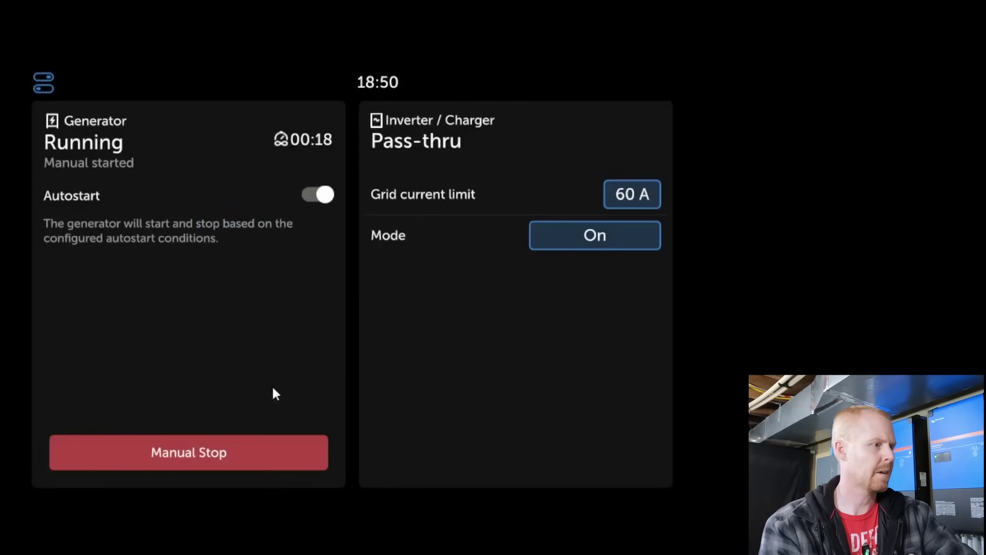
pyautogui.click(41, 89)
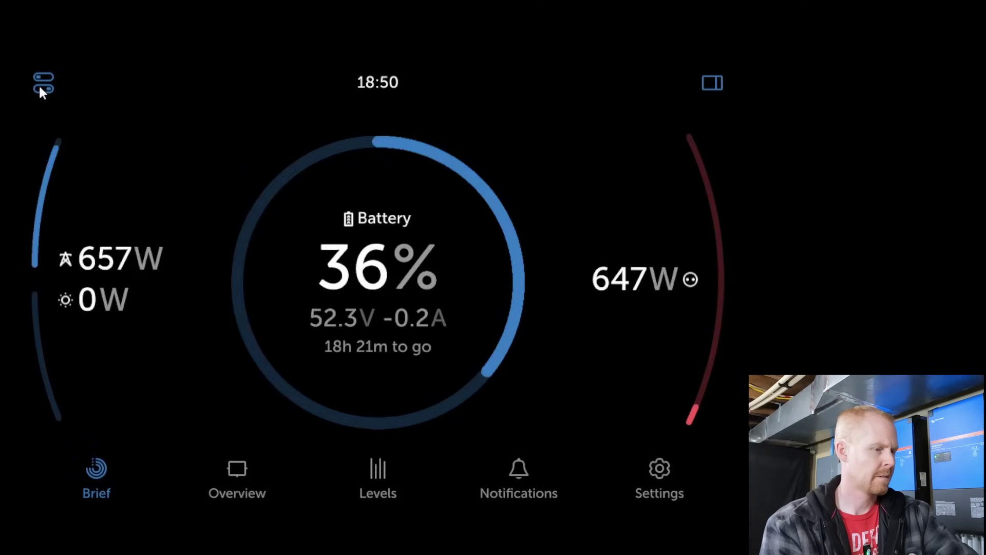
# Open the Brief side panel with weather, solar, grid and loads widgets, then restore navigation.
pyautogui.click(713, 84)
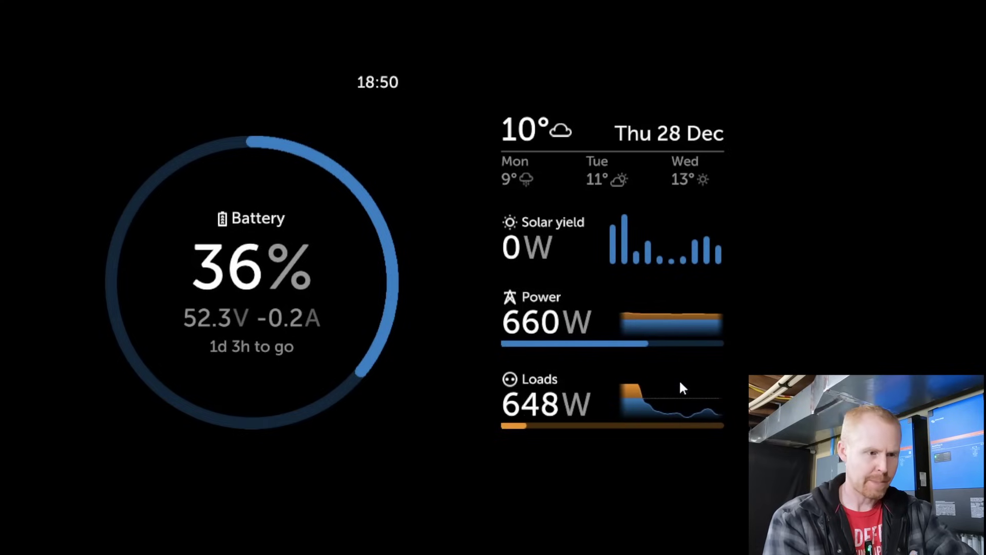
pyautogui.click(622, 247)
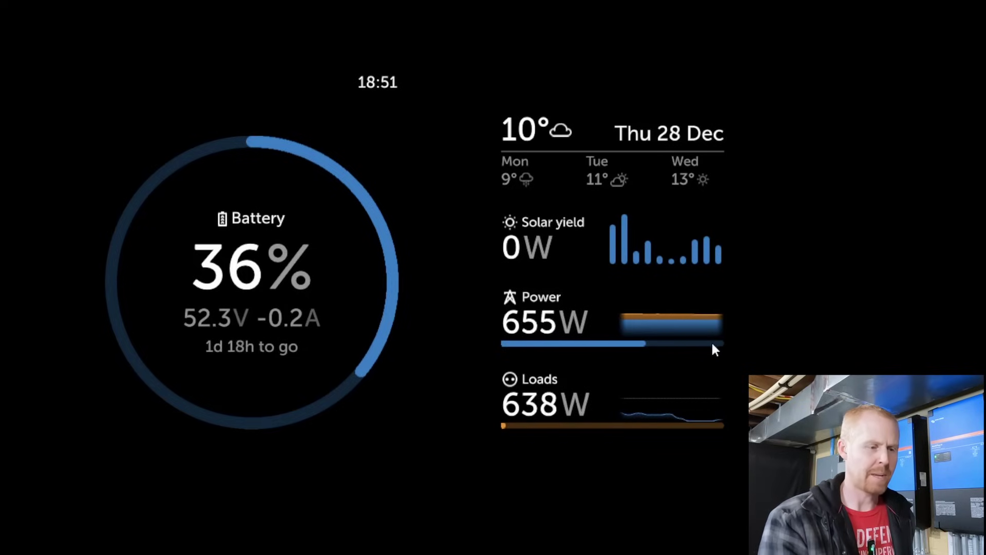
pyautogui.click(615, 316)
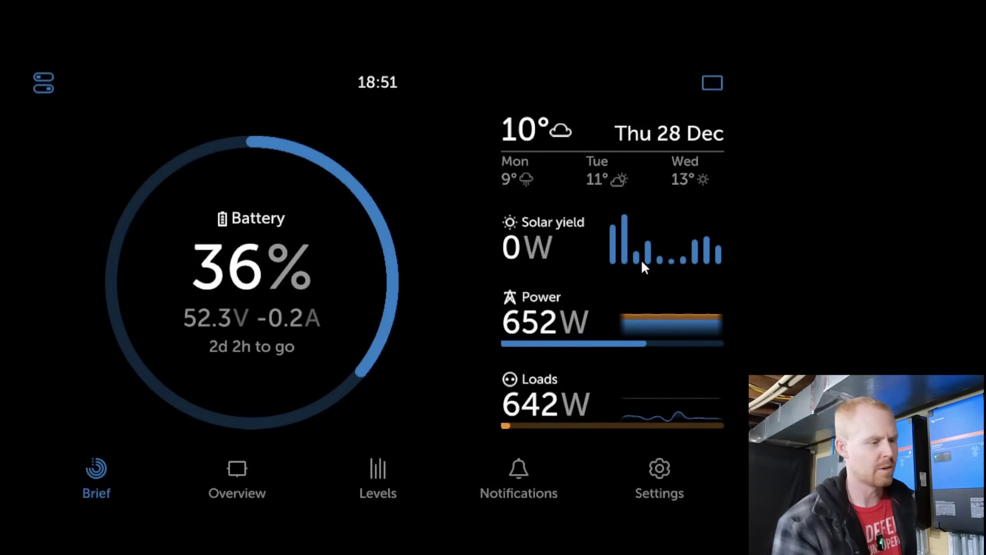
pyautogui.click(379, 402)
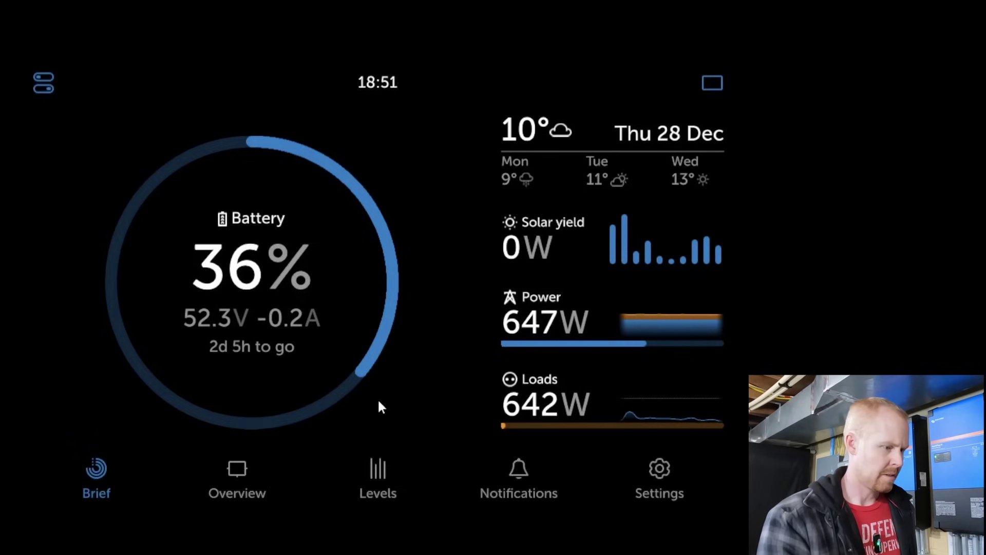
# From Overview's Solar yield list, open the MPPT 450/100 (#1) charger and its History page.
pyautogui.moveTo(380, 406); pyautogui.dragTo(262, 201)
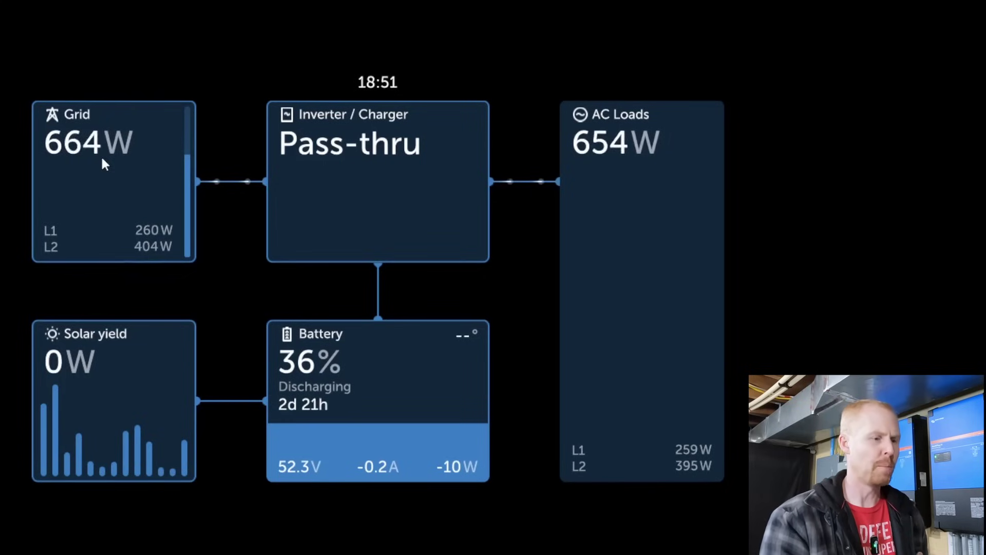
pyautogui.click(57, 409)
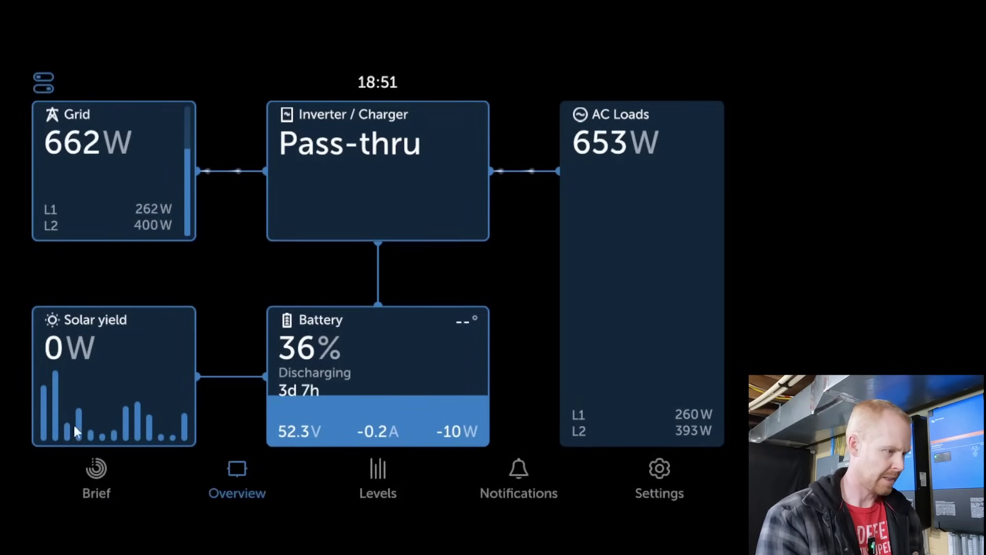
pyautogui.click(73, 423)
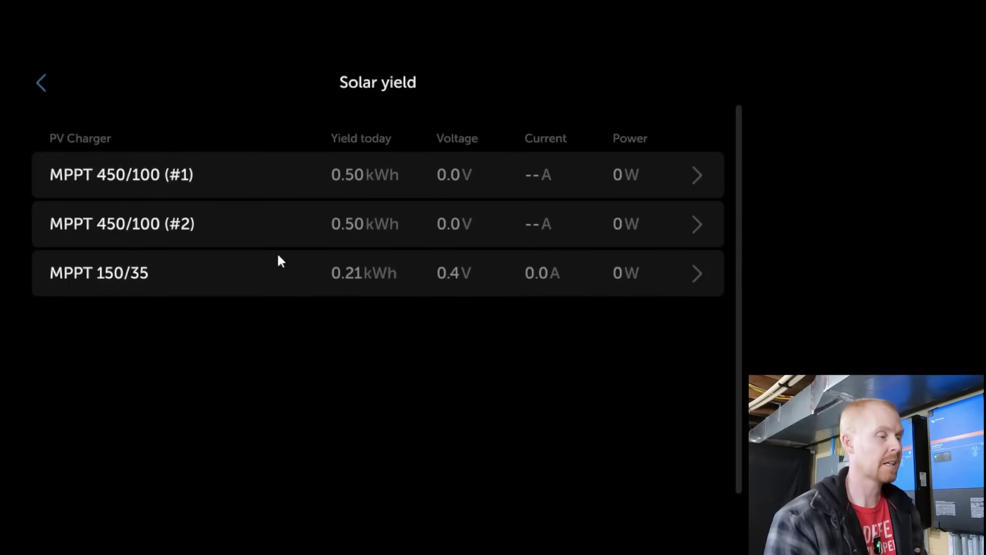
pyautogui.click(395, 173)
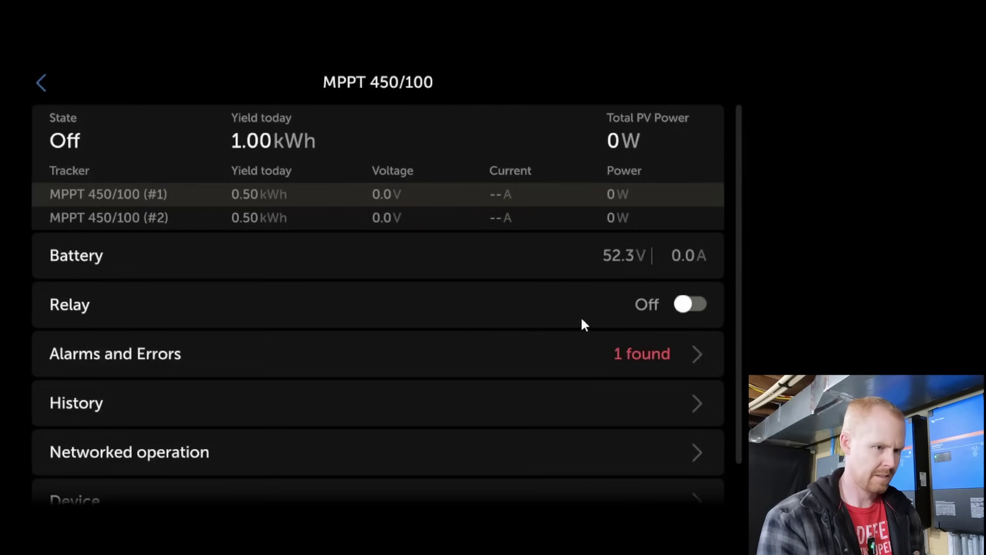
pyautogui.moveTo(580, 316); pyautogui.dragTo(577, 215)
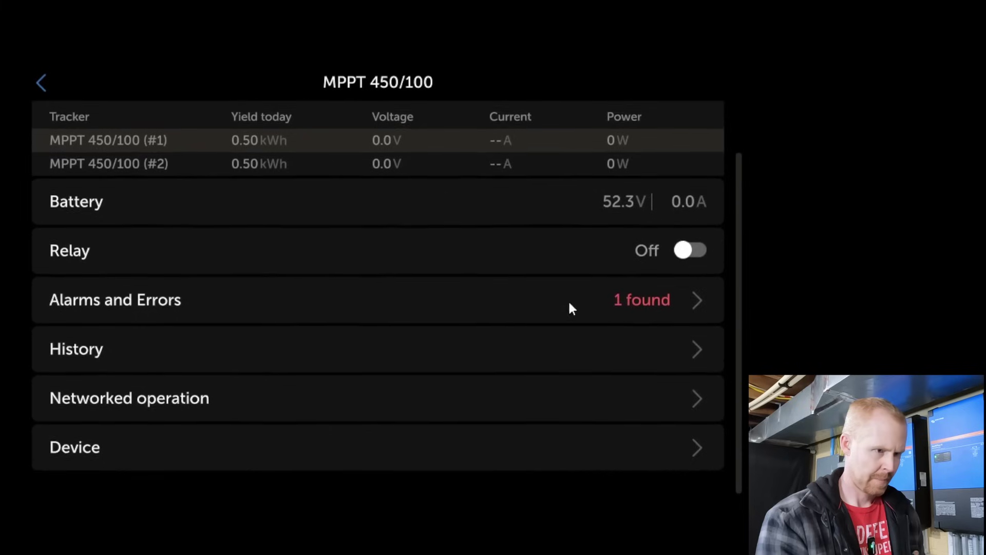
pyautogui.click(569, 380)
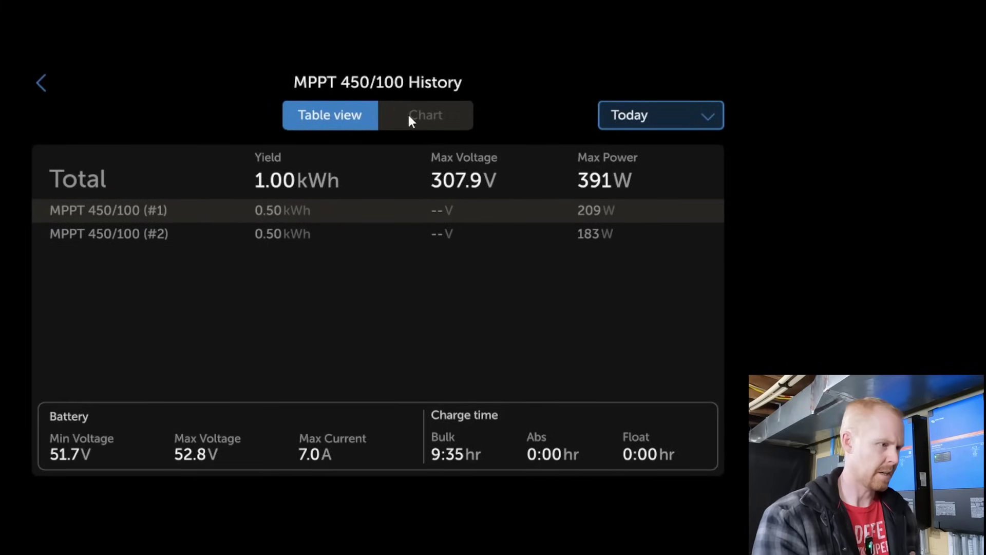
# Step the history period through Yesterday and Last 7 days, ending on Last 14 days.
pyautogui.click(642, 122)
pyautogui.click(643, 142)
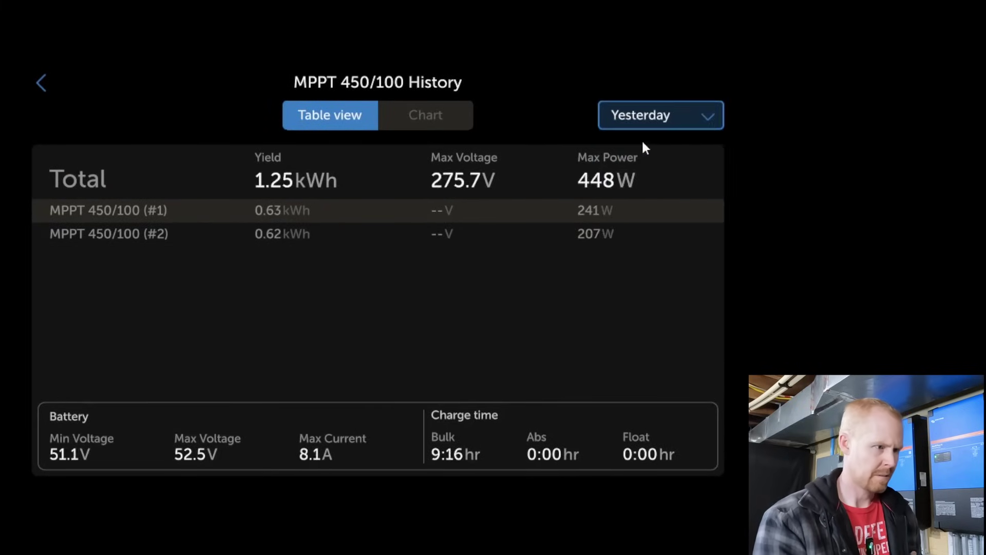
pyautogui.click(661, 107)
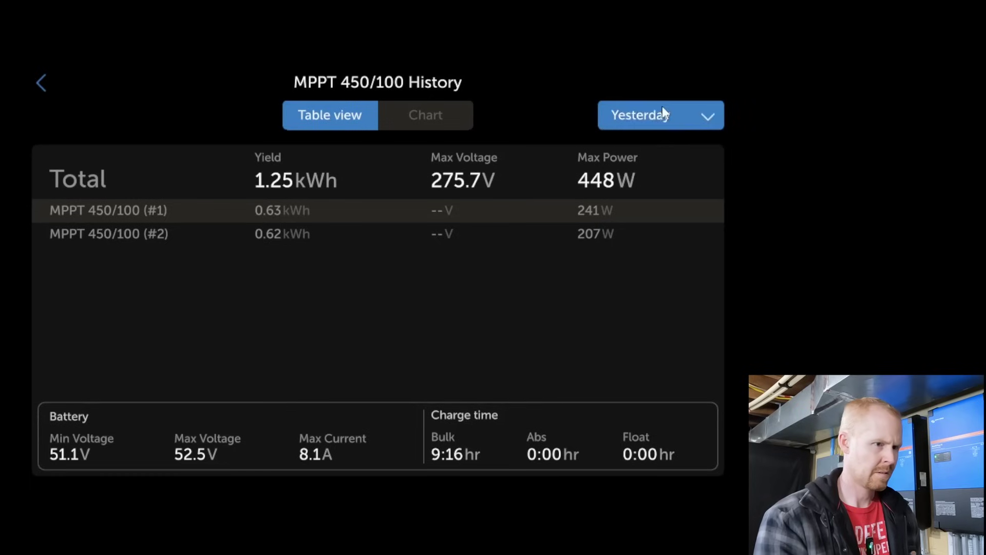
pyautogui.click(655, 173)
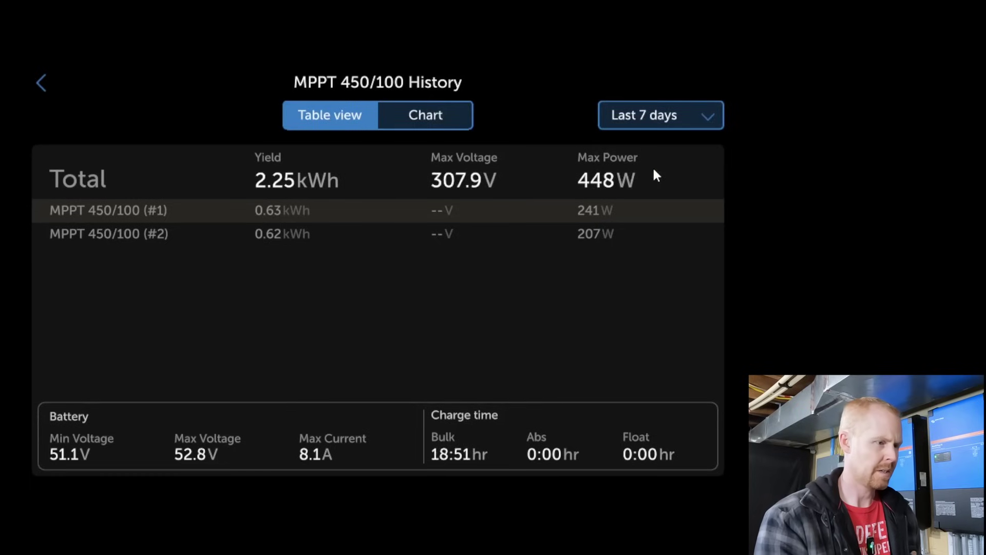
pyautogui.click(657, 124)
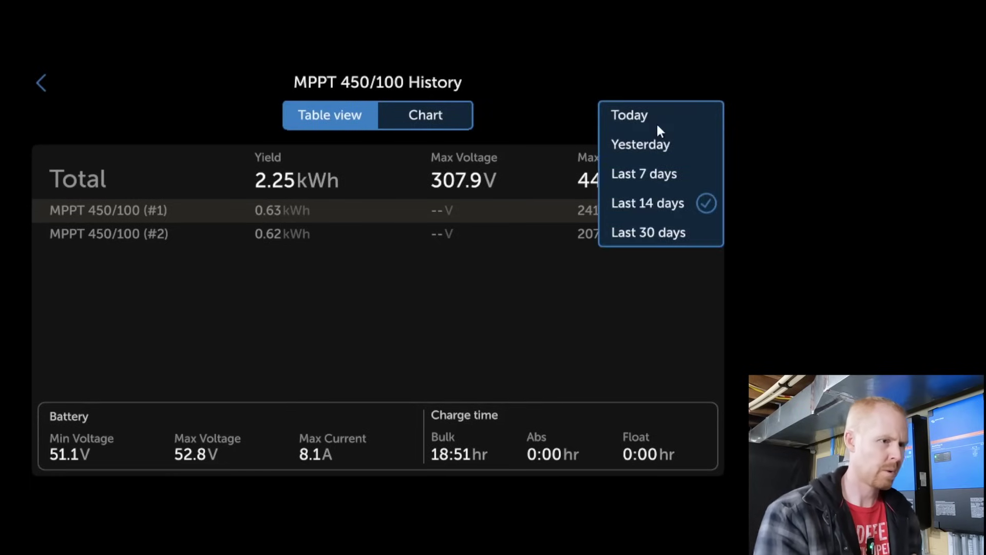
pyautogui.click(578, 83)
# Show the history as a chart and check the Wed 27 Dec and Thu 28 Dec bars.
pyautogui.click(442, 106)
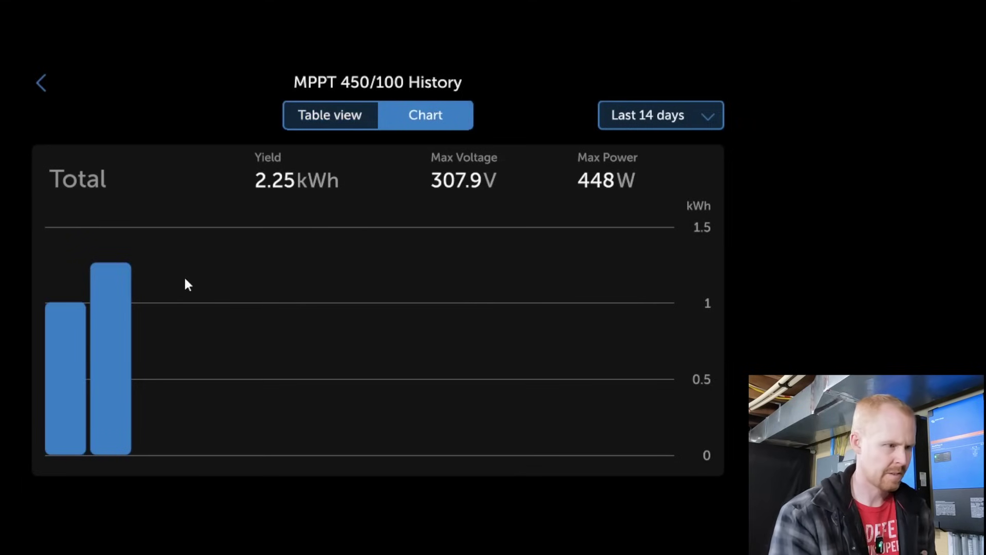
pyautogui.click(120, 334)
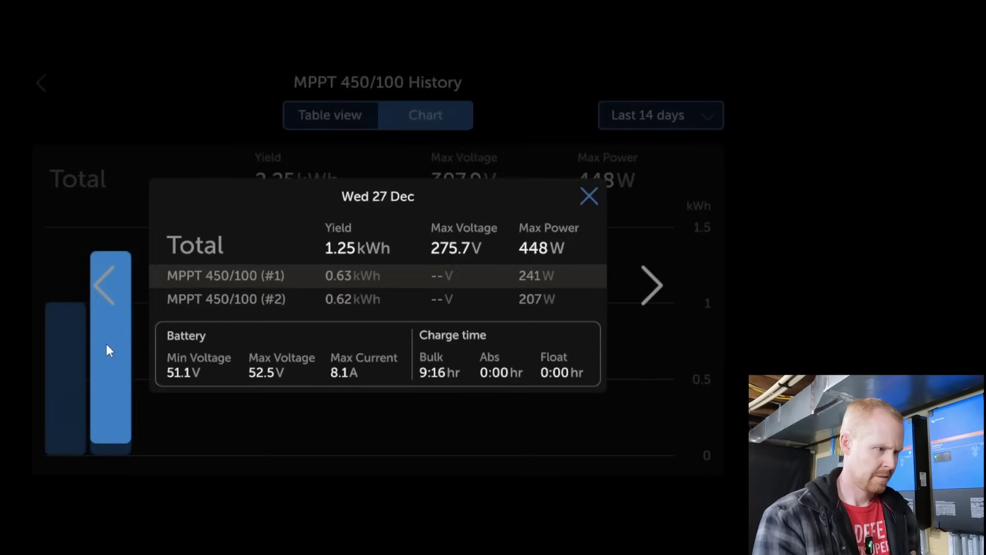
pyautogui.click(78, 349)
pyautogui.click(67, 356)
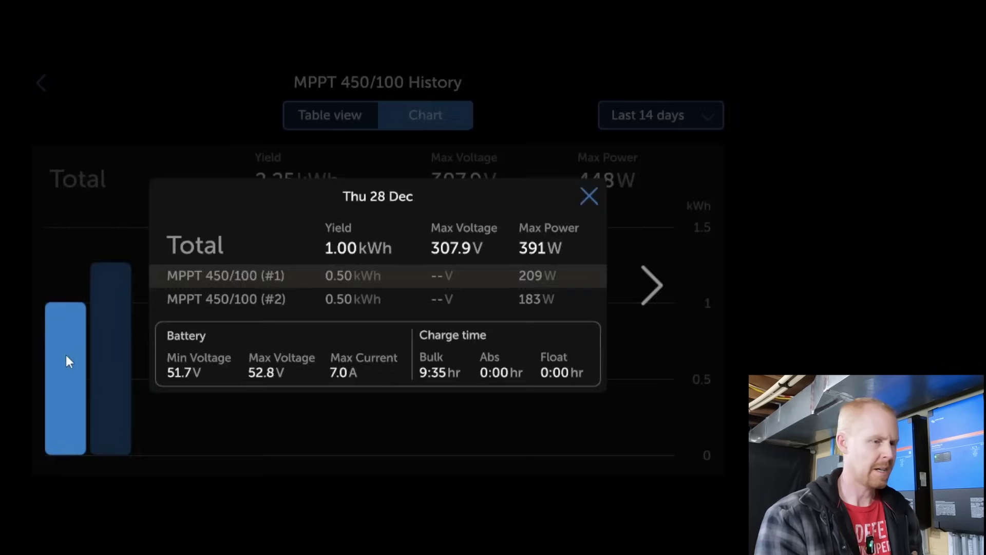
pyautogui.click(97, 371)
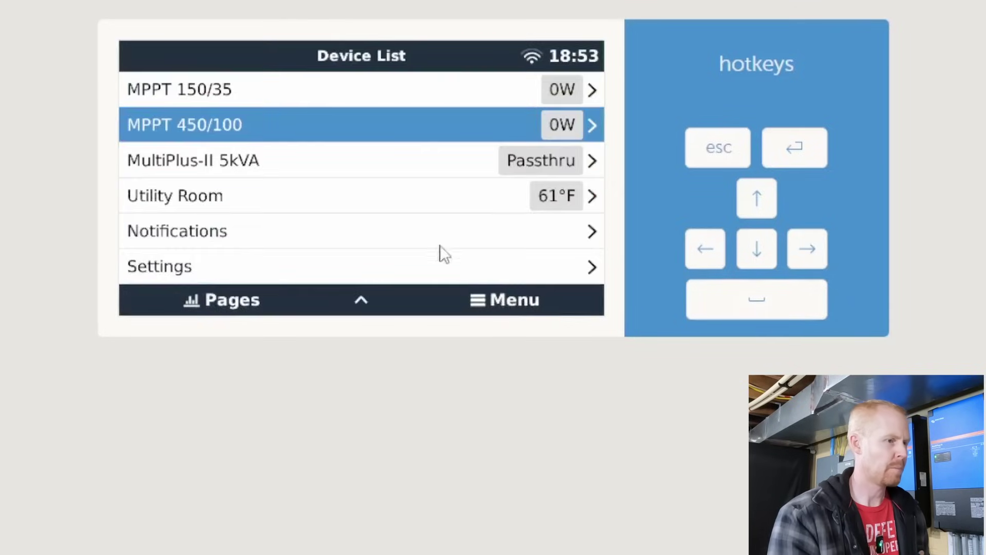
# Open the MPPT 450/100's Daily history to yesterday's figures, then its Daily tracker history.
pyautogui.click(726, 299)
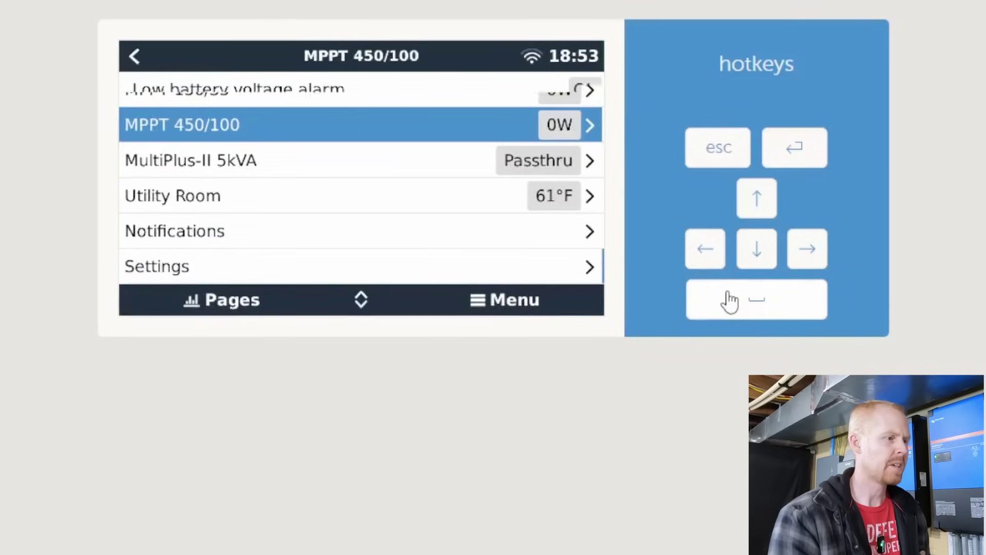
pyautogui.click(479, 230)
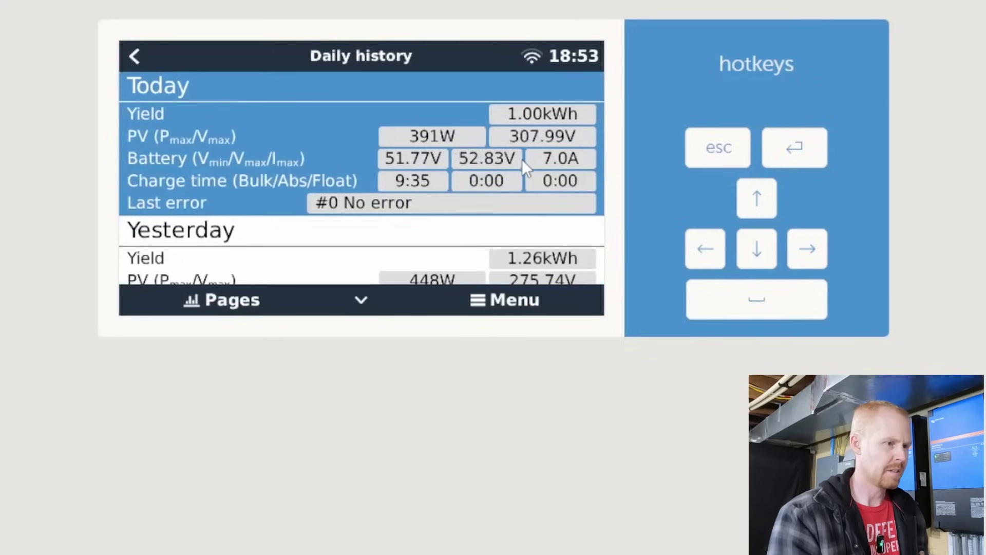
pyautogui.click(751, 251)
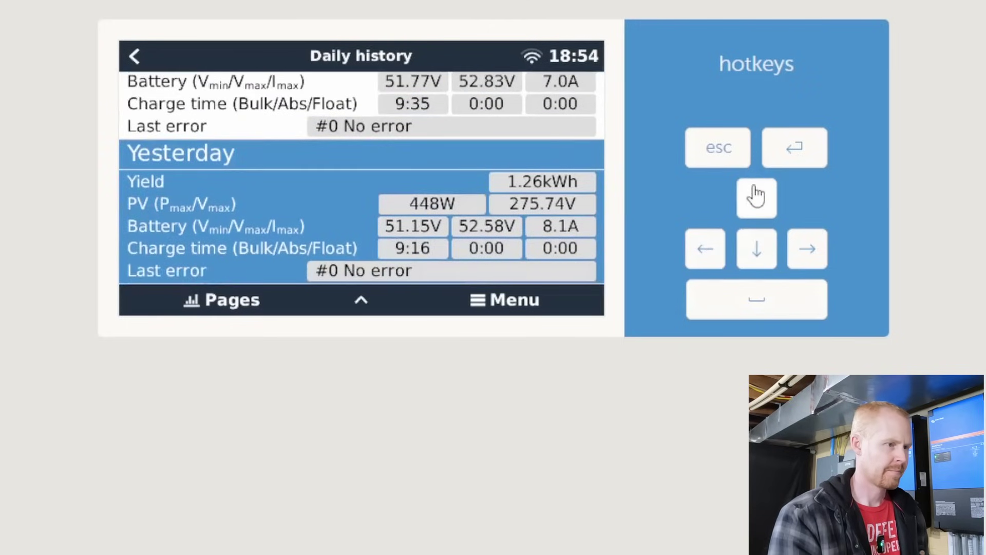
pyautogui.click(709, 265)
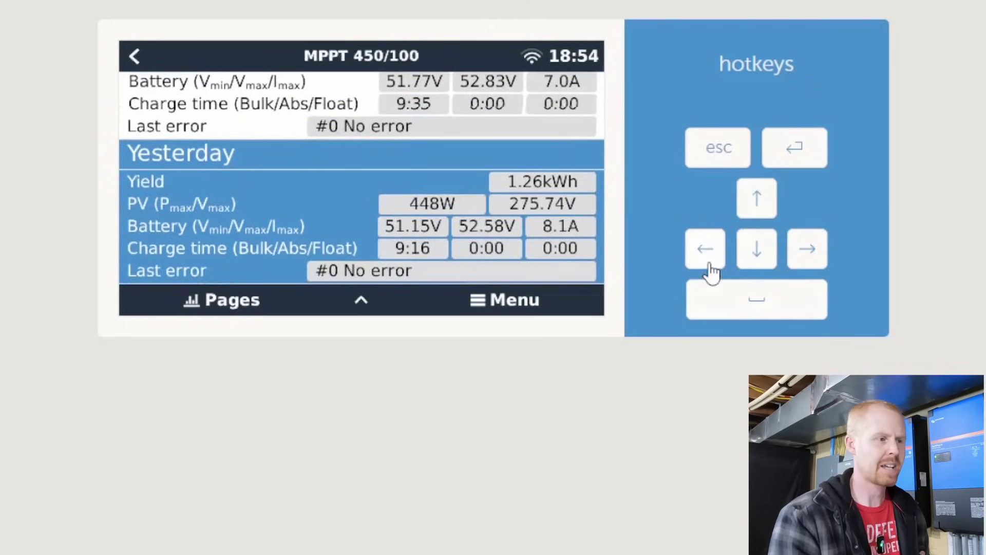
pyautogui.click(761, 267)
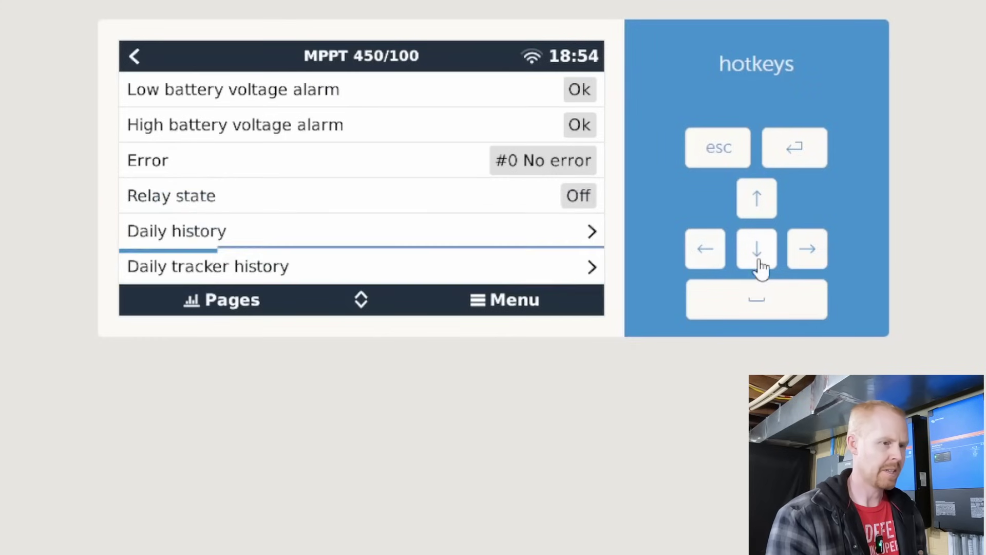
pyautogui.click(758, 304)
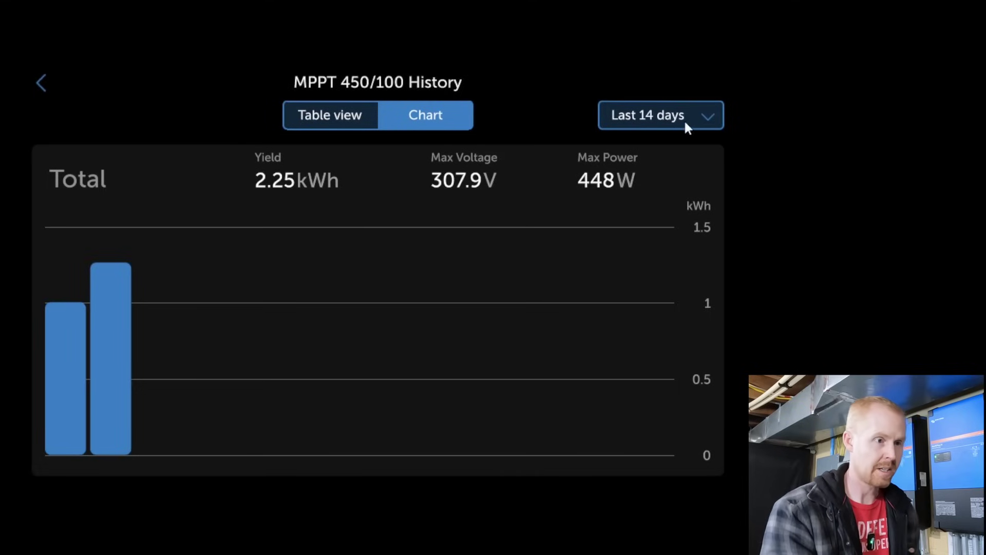
# Show Last 30 days, then Last 7 days as a table, and return to the charger page.
pyautogui.click(685, 121)
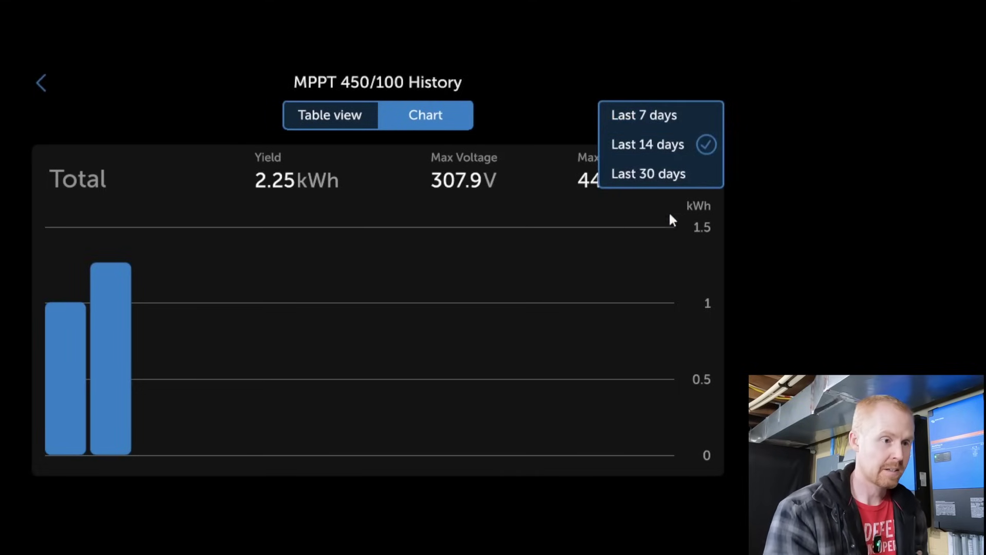
pyautogui.click(667, 172)
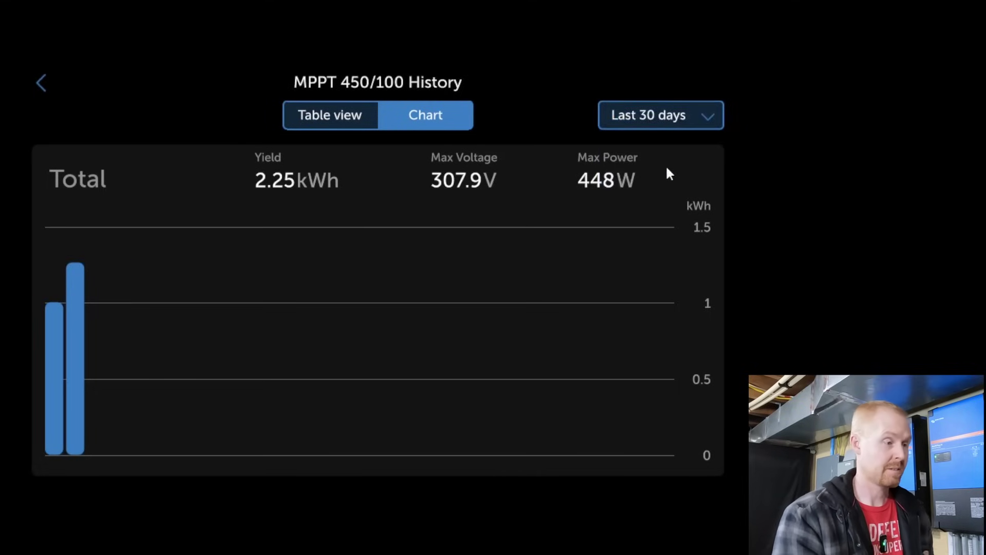
pyautogui.click(652, 122)
pyautogui.click(642, 123)
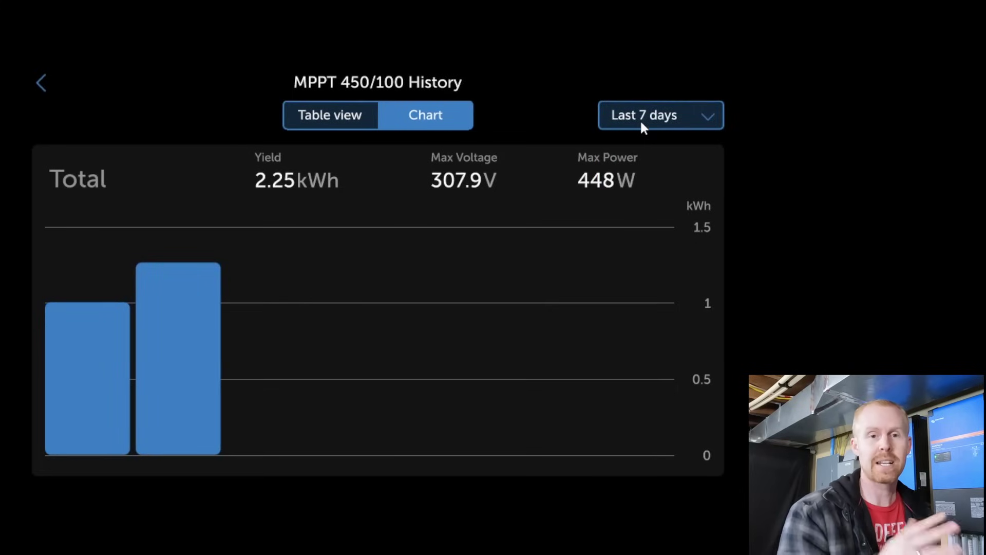
pyautogui.click(334, 116)
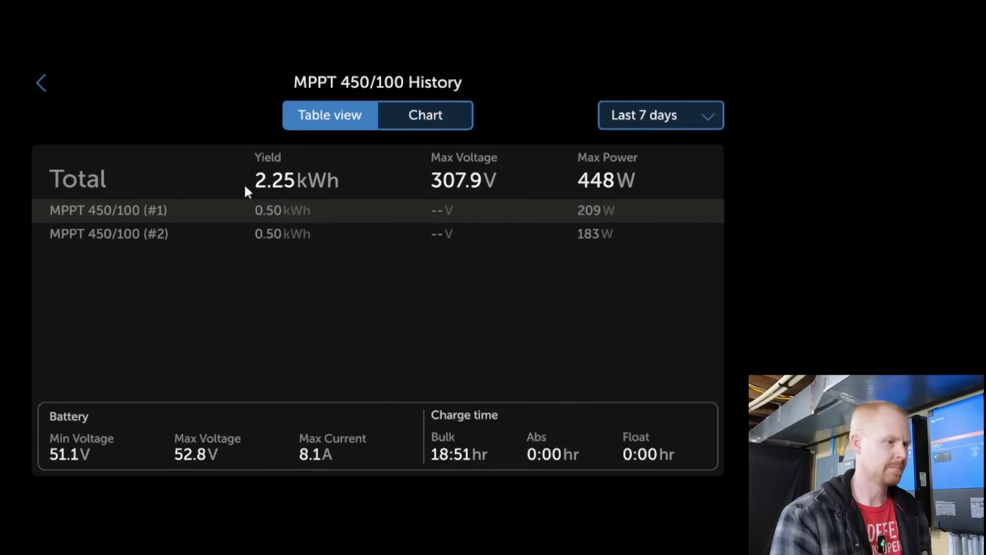
pyautogui.click(51, 86)
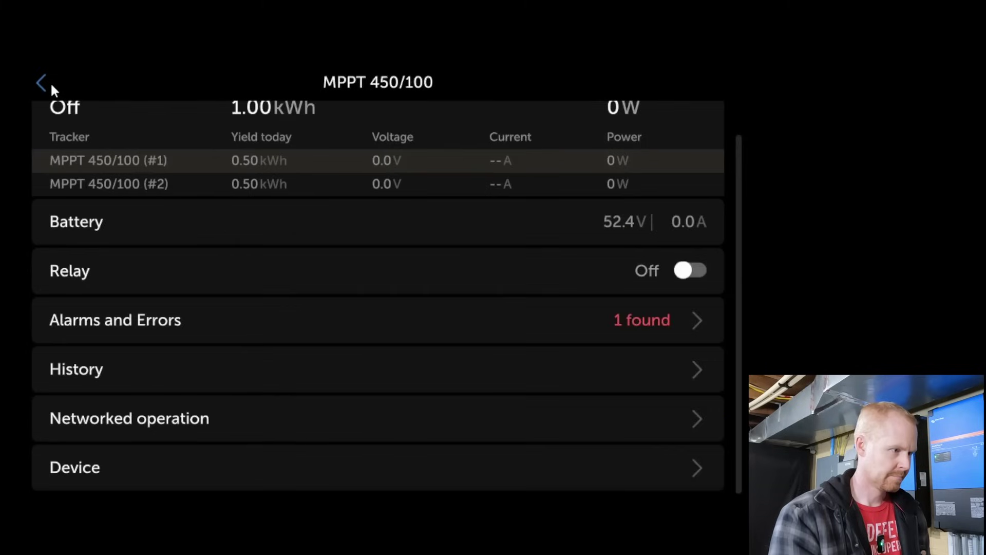
# Check the MPPT 450/100's Device details, then go back to the Overview dashboard.
pyautogui.moveTo(436, 359)
pyautogui.mouseDown()
pyautogui.moveTo(429, 288)
pyautogui.moveTo(434, 357)
pyautogui.mouseUp()
pyautogui.click(417, 466)
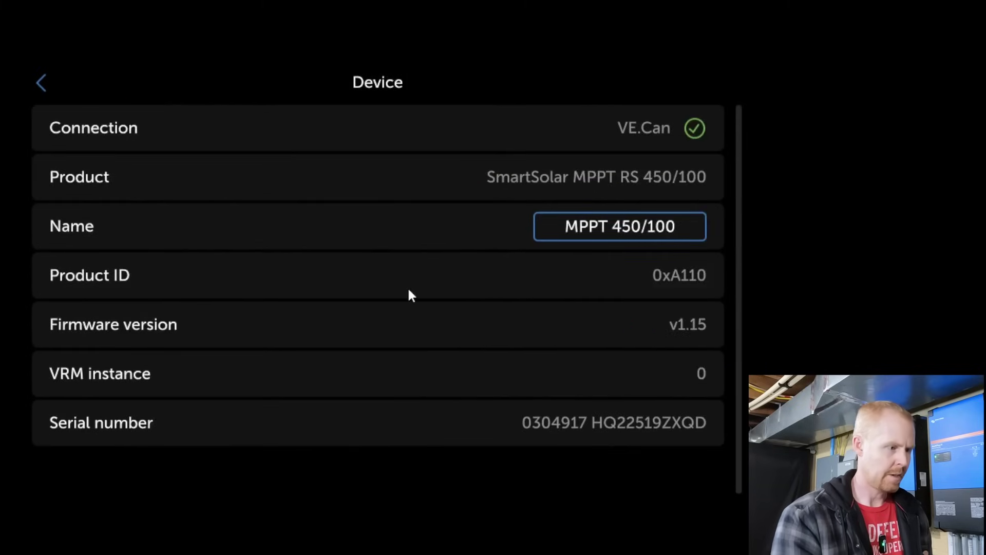
pyautogui.click(41, 81)
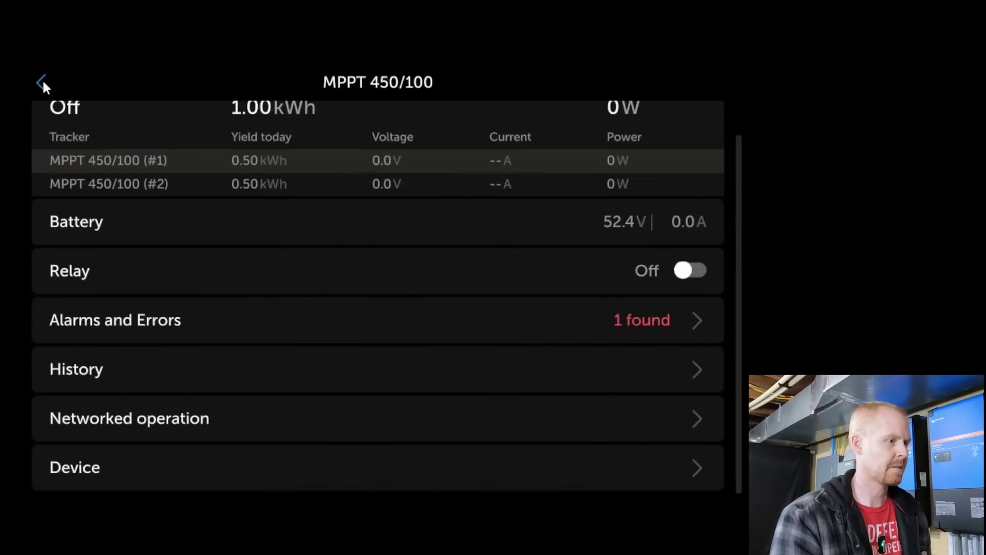
pyautogui.click(42, 82)
pyautogui.click(42, 82)
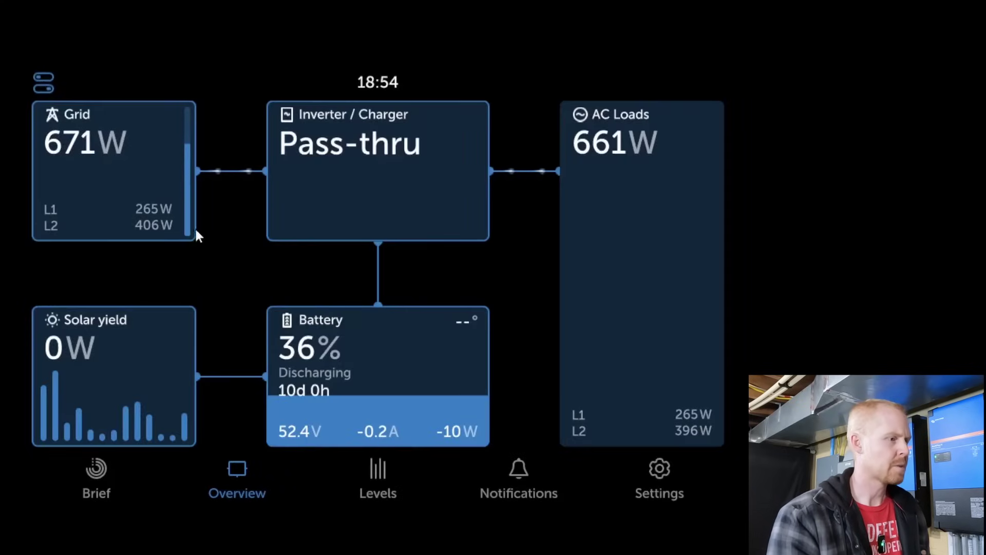
# Look over the MultiPlus-II 5kVA details page and return to Overview.
pyautogui.click(116, 174)
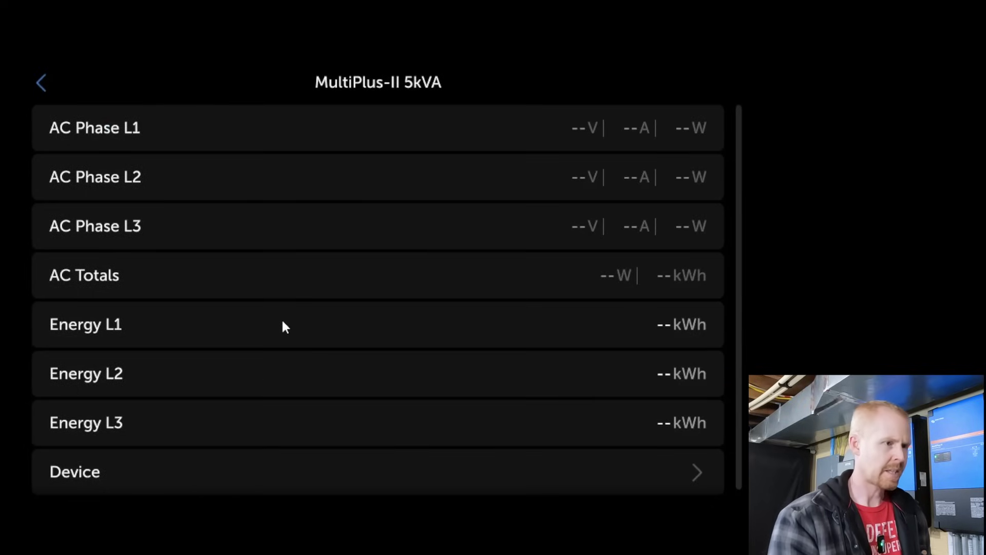
pyautogui.moveTo(282, 310); pyautogui.dragTo(282, 390)
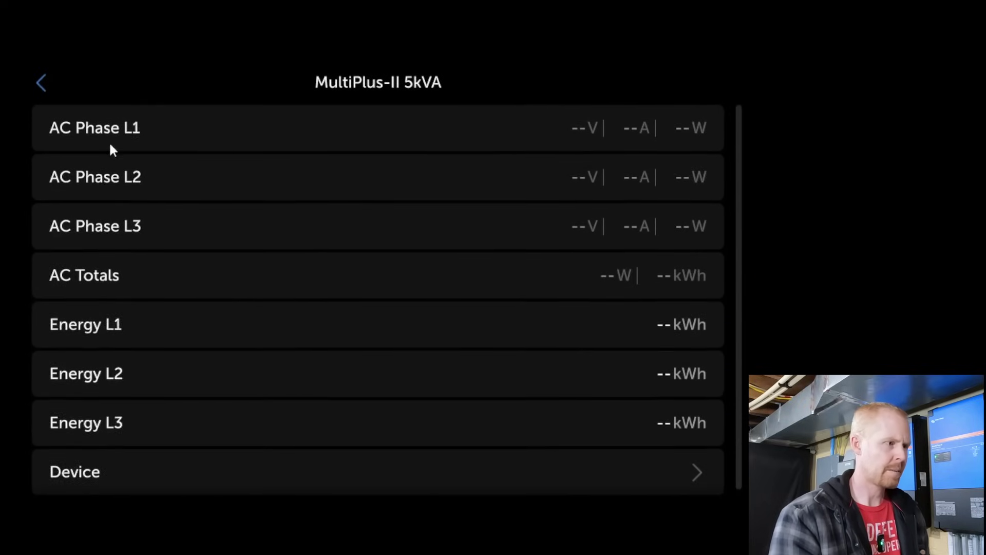
pyautogui.click(44, 78)
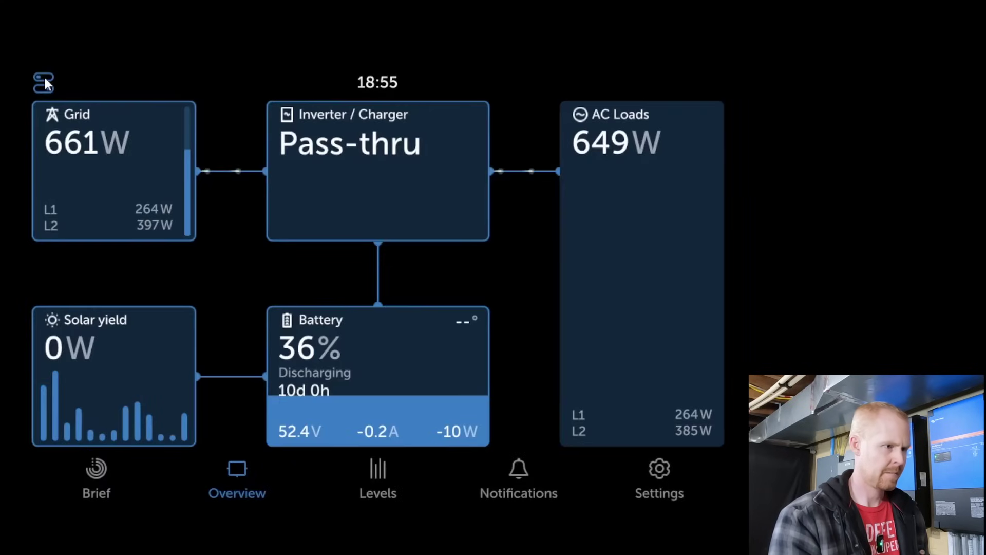
# Open the MultiPlus-II control page's Grid current limit, close it unchanged at 60.0A, and return to Overview.
pyautogui.click(365, 198)
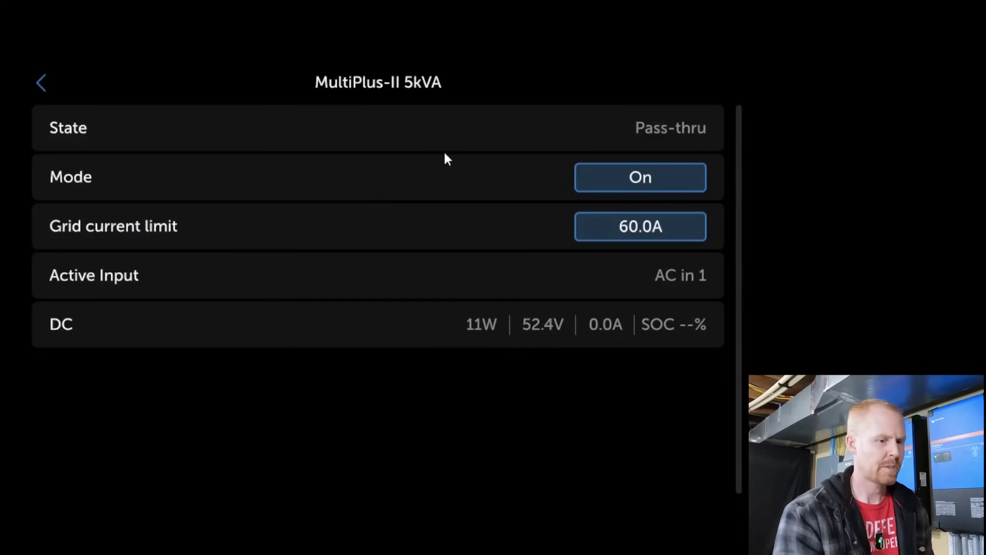
pyautogui.click(626, 228)
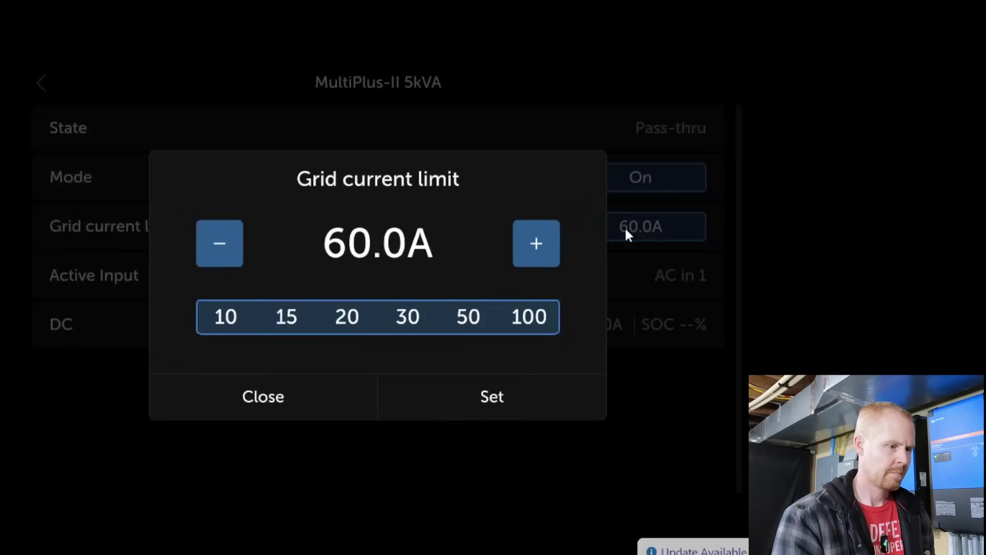
pyautogui.click(276, 409)
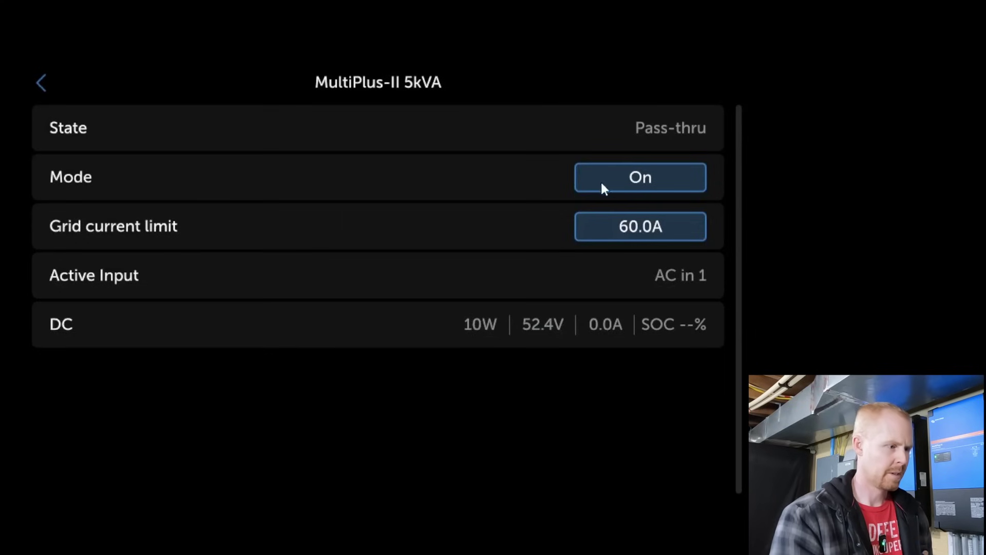
pyautogui.click(42, 83)
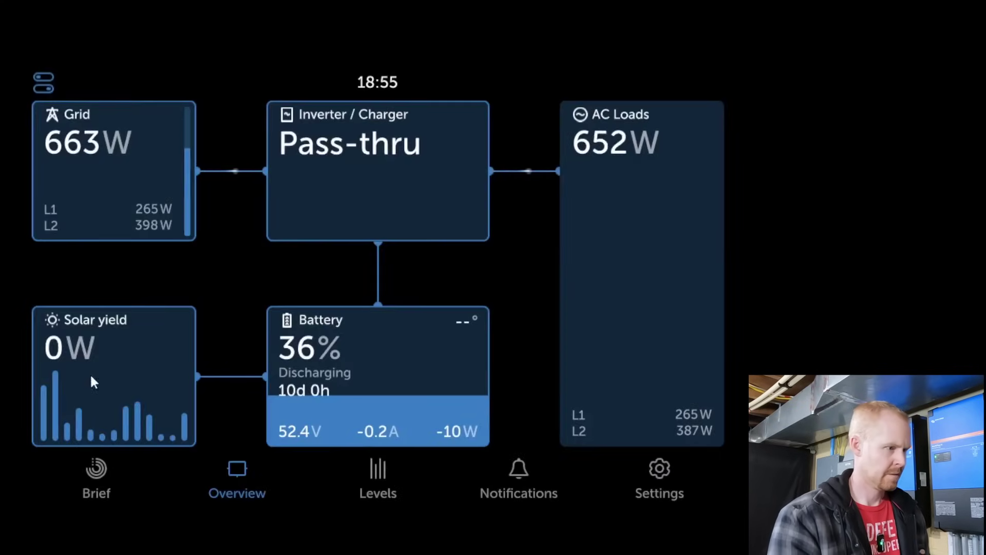
# Look at the solar charger list and the Lynx Shunt battery details, returning to Overview each time.
pyautogui.click(93, 381)
pyautogui.click(43, 81)
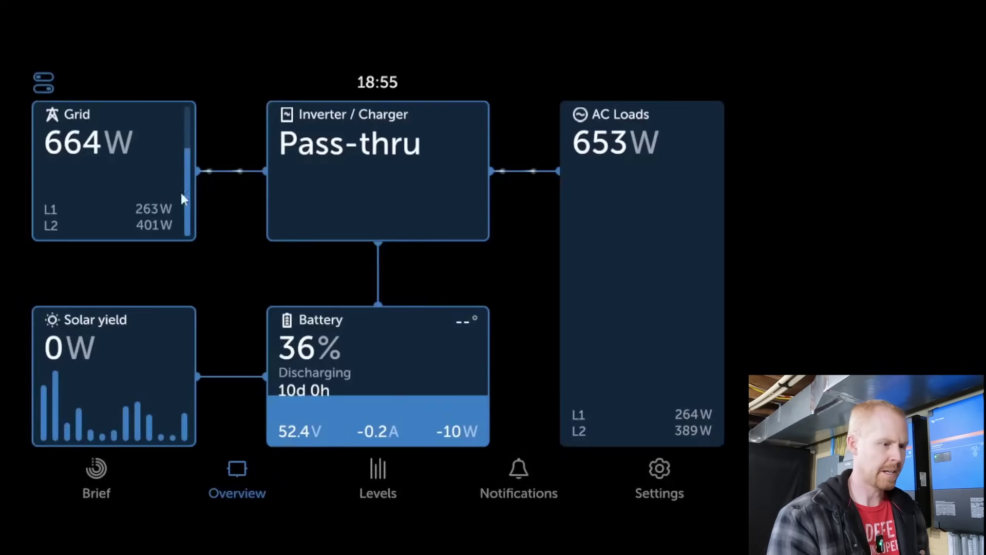
pyautogui.click(336, 355)
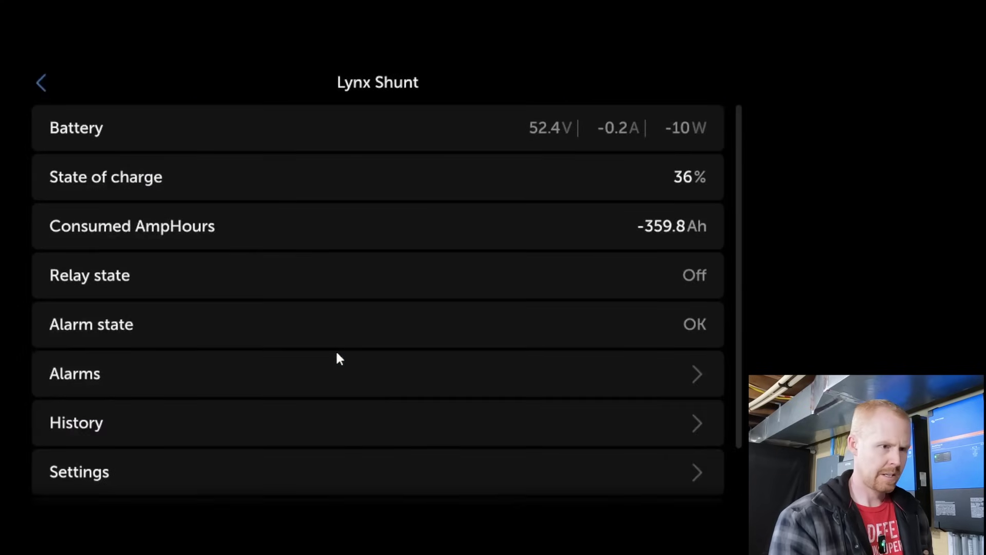
pyautogui.moveTo(337, 353); pyautogui.dragTo(351, 218)
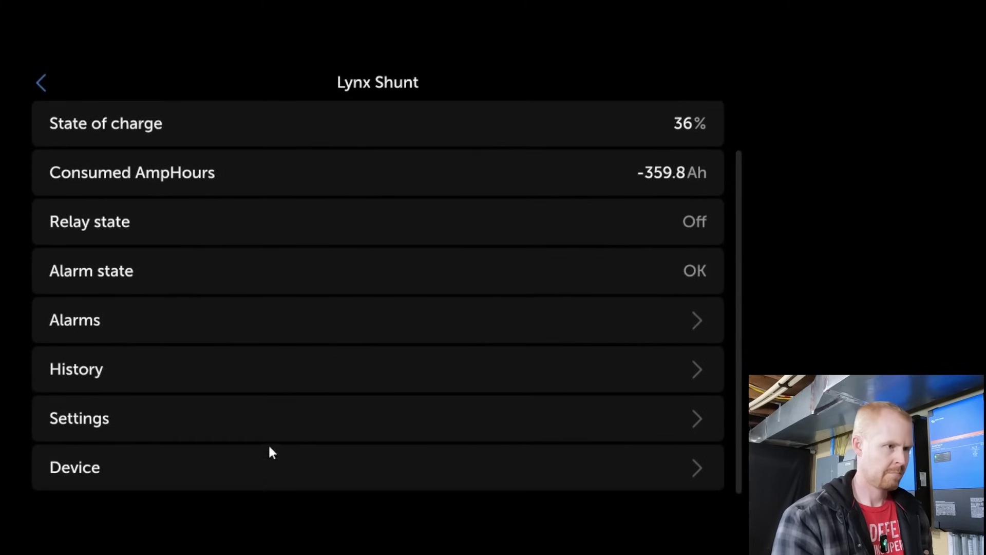
pyautogui.click(41, 82)
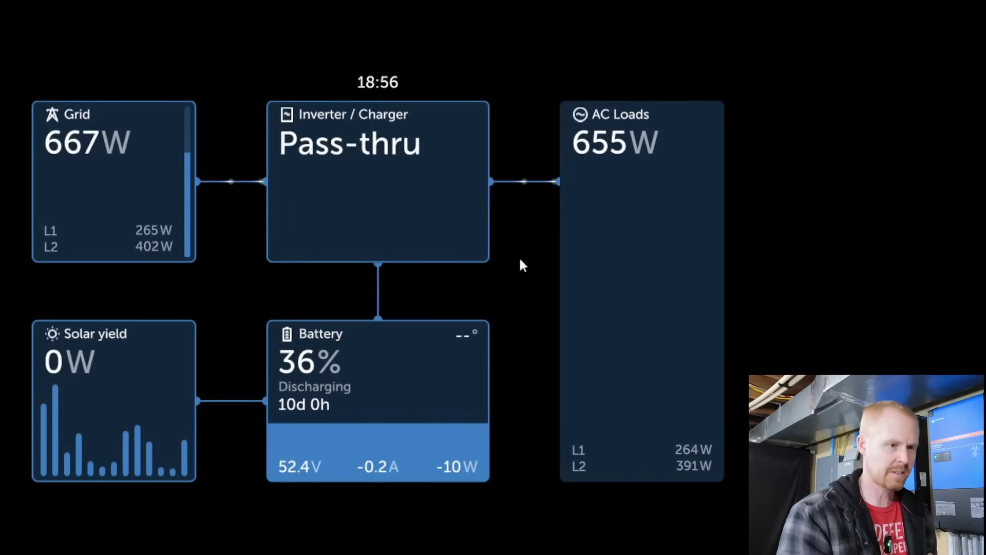
pyautogui.click(606, 244)
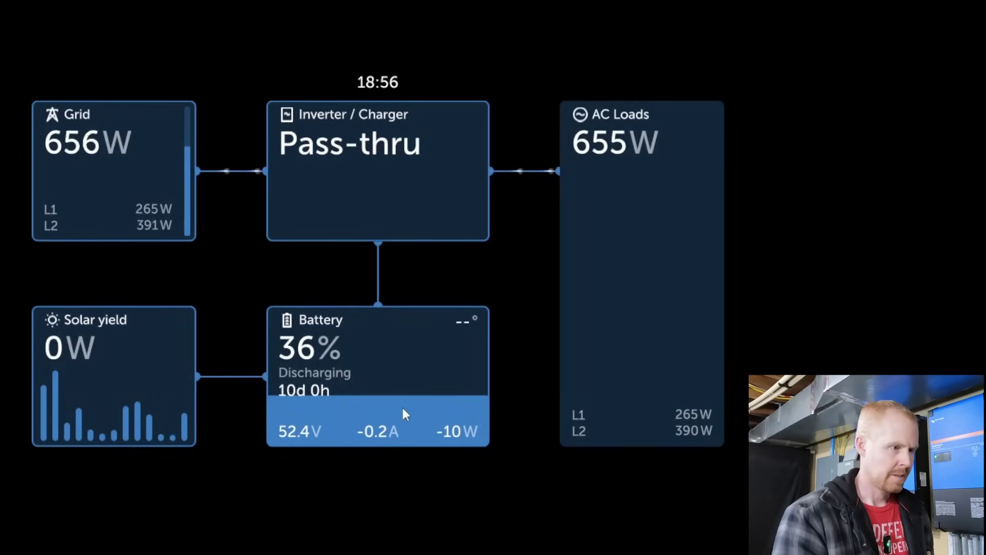
# Show the Levels page with the Utility Room temperature, then switch to the slide presentation.
pyautogui.click(375, 470)
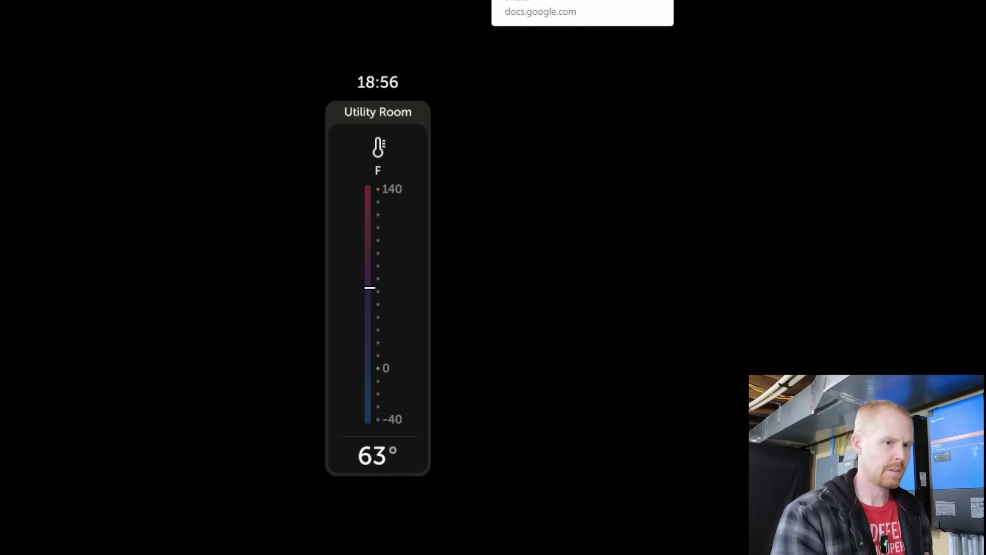
pyautogui.click(534, 1)
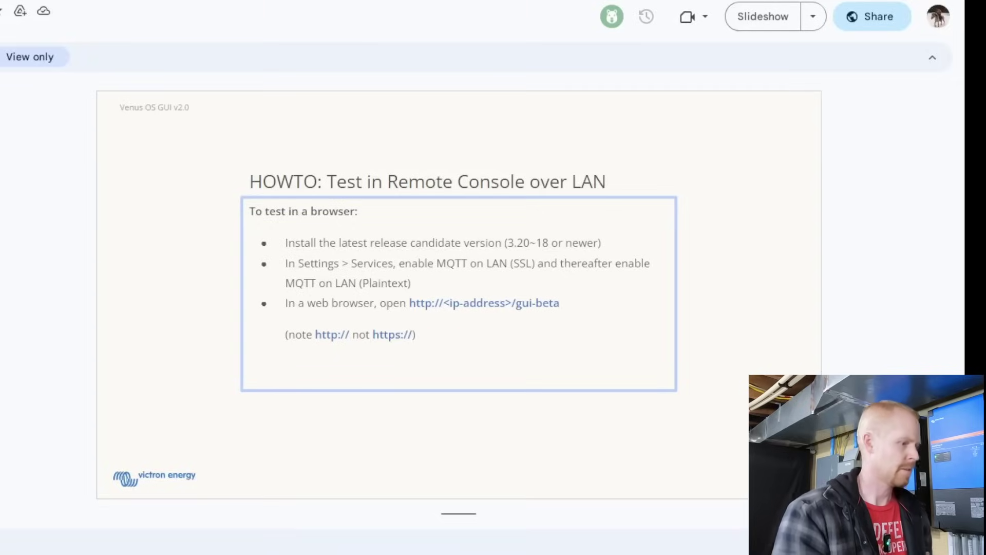
# Advance the presentation to the Tank Levels slide.
pyautogui.press('Down')
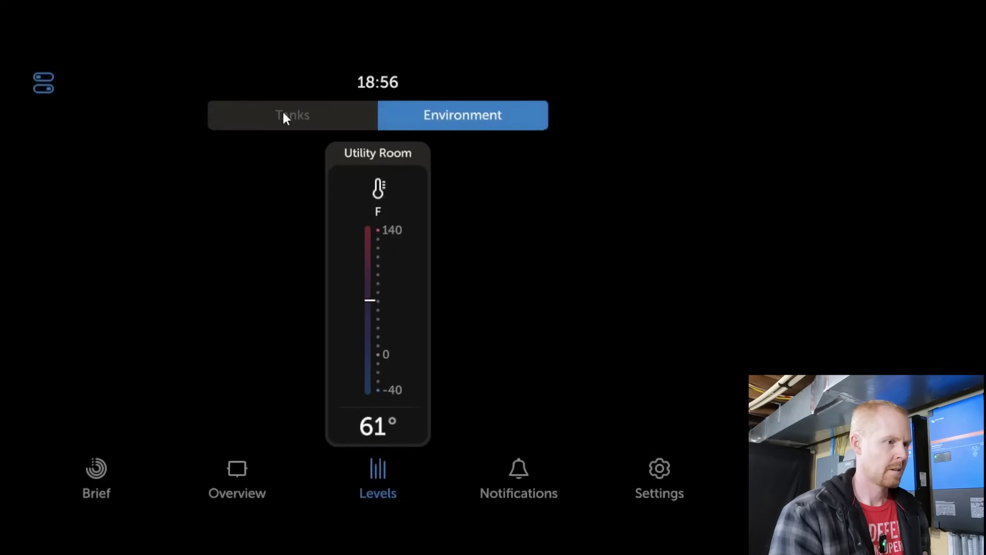
# View the Notifications page showing no current alerts, then move to Settings.
pyautogui.click(524, 489)
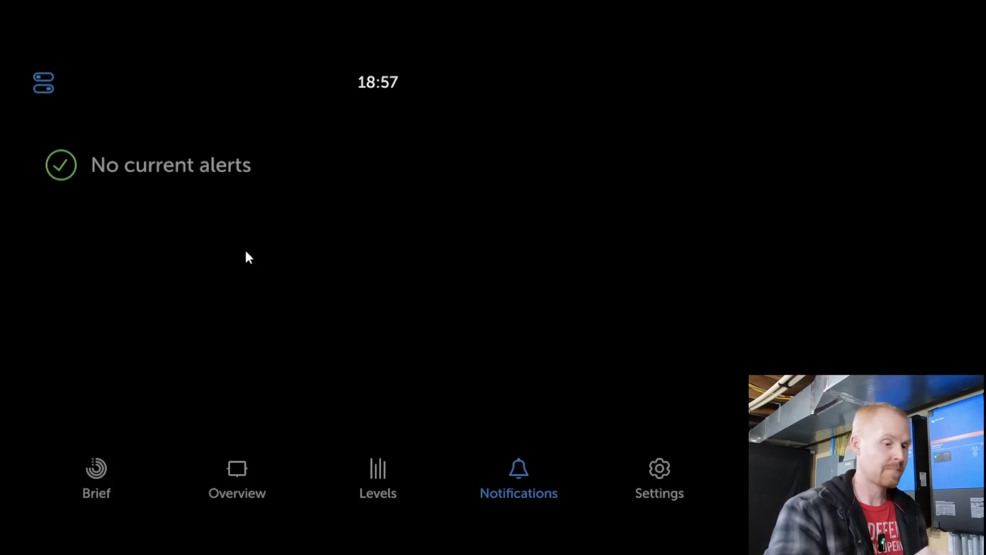
pyautogui.click(662, 466)
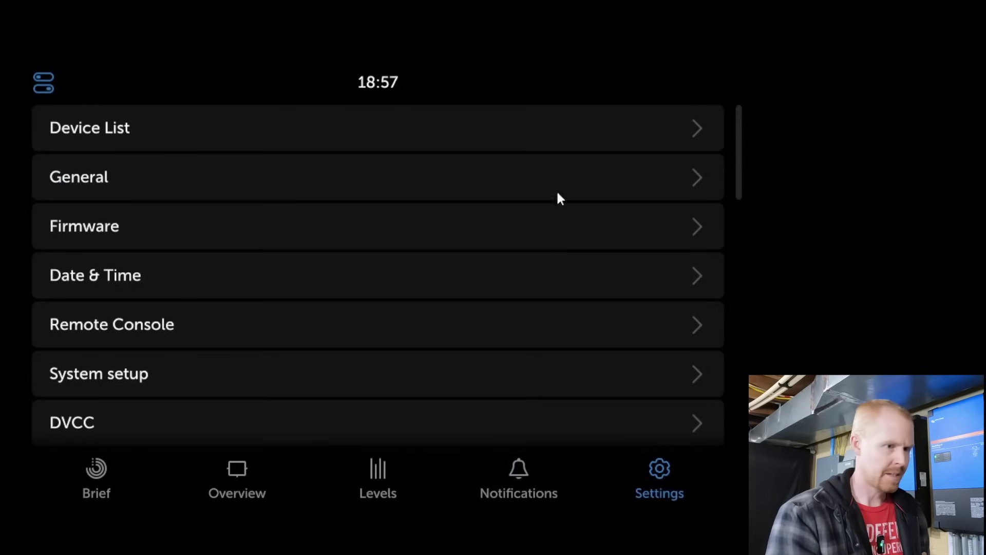
# Open Device List from Settings, showing Lynx Shunt at 36%, both MPPTs, the MultiPlus-II and Utility Room.
pyautogui.scroll(-3, 508, 247)
pyautogui.scroll(3, 513, 308)
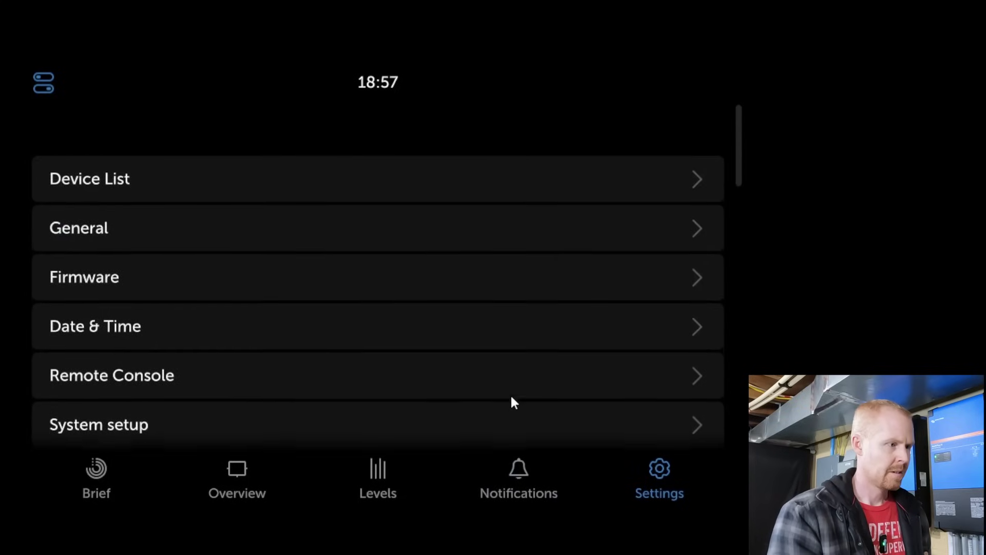
pyautogui.click(486, 140)
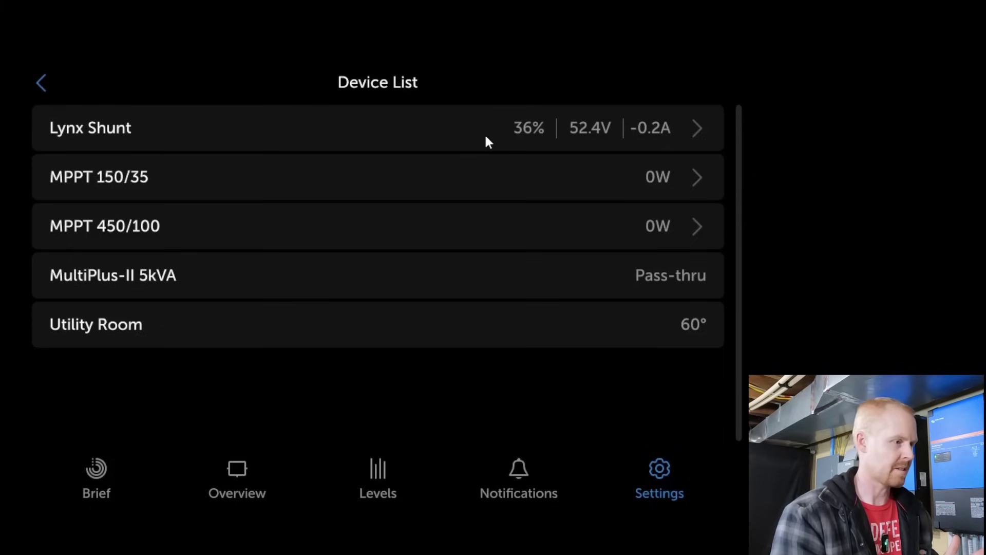
# Check the Lynx Shunt and MPPT 150/35 details, then open the MPPT 450/100 page.
pyautogui.click(461, 125)
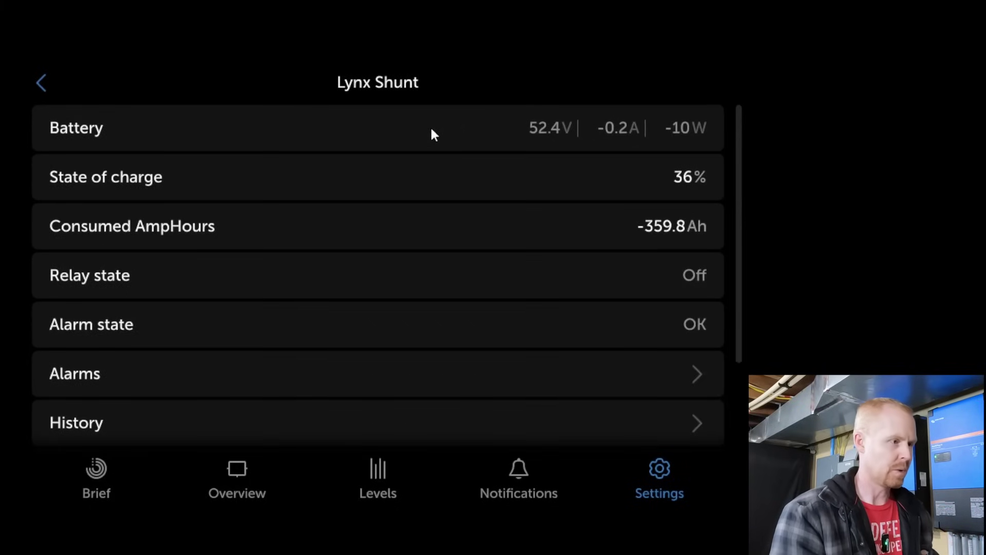
pyautogui.click(41, 87)
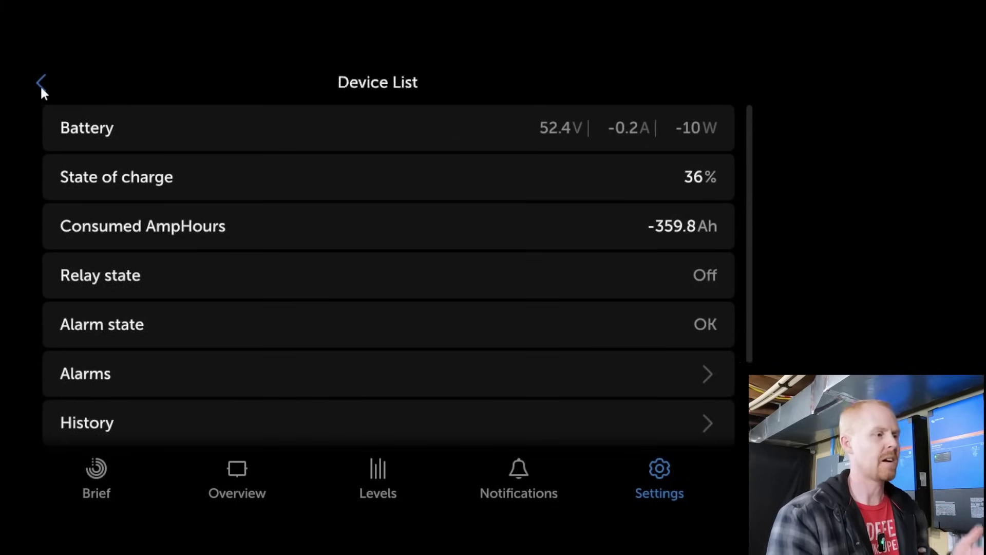
pyautogui.click(162, 180)
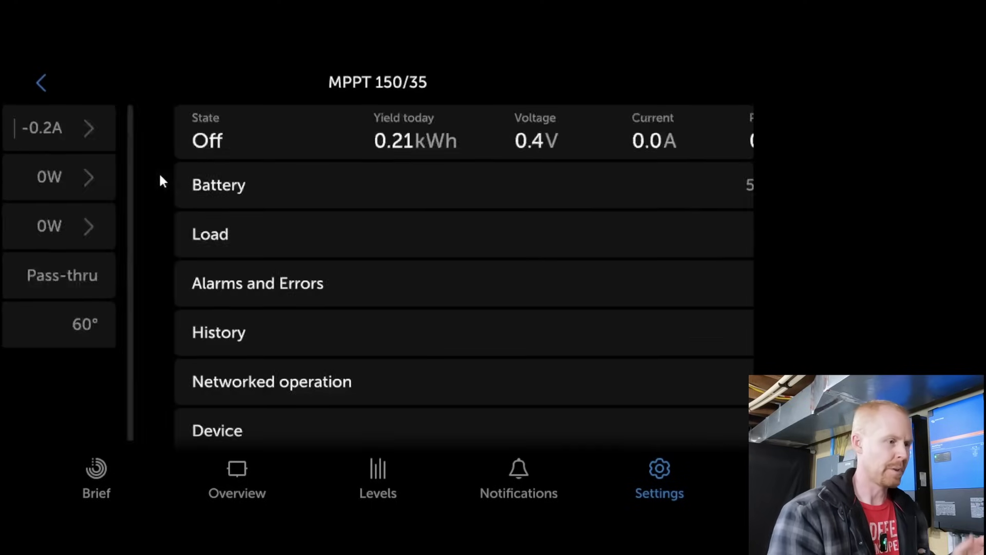
pyautogui.click(36, 86)
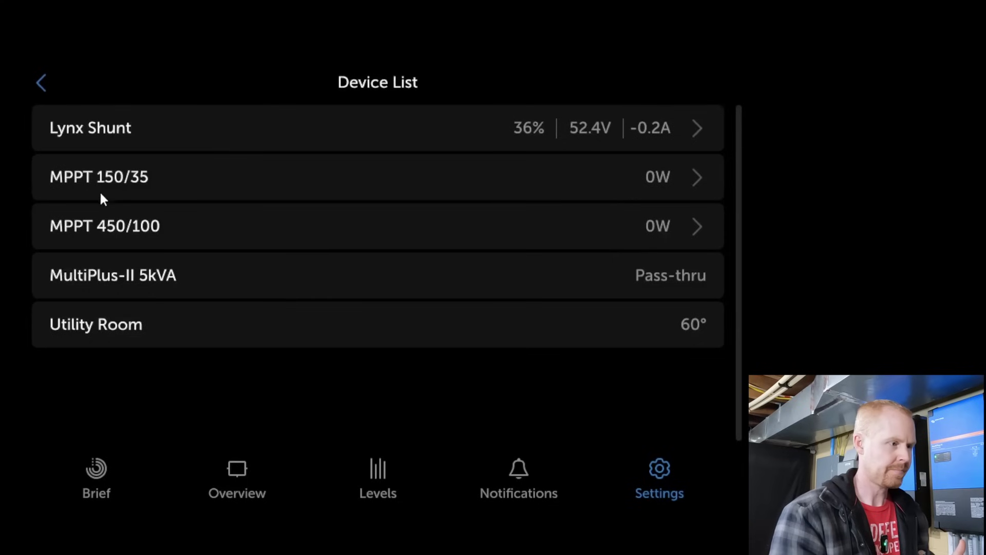
pyautogui.click(170, 226)
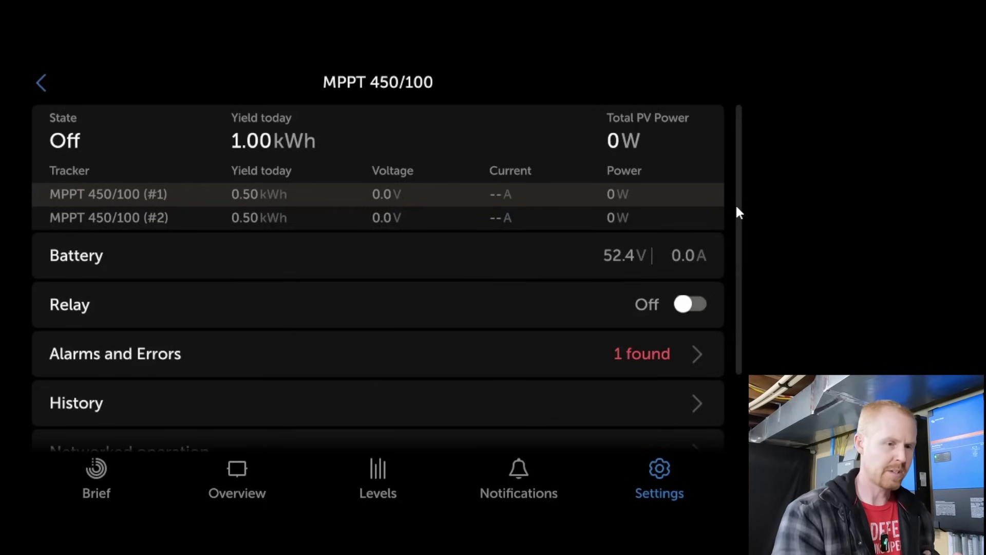
pyautogui.moveTo(739, 206); pyautogui.dragTo(737, 255)
# Review the MPPT 450/100's alarms and errors and its Standalone networked operation status.
pyautogui.click(670, 281)
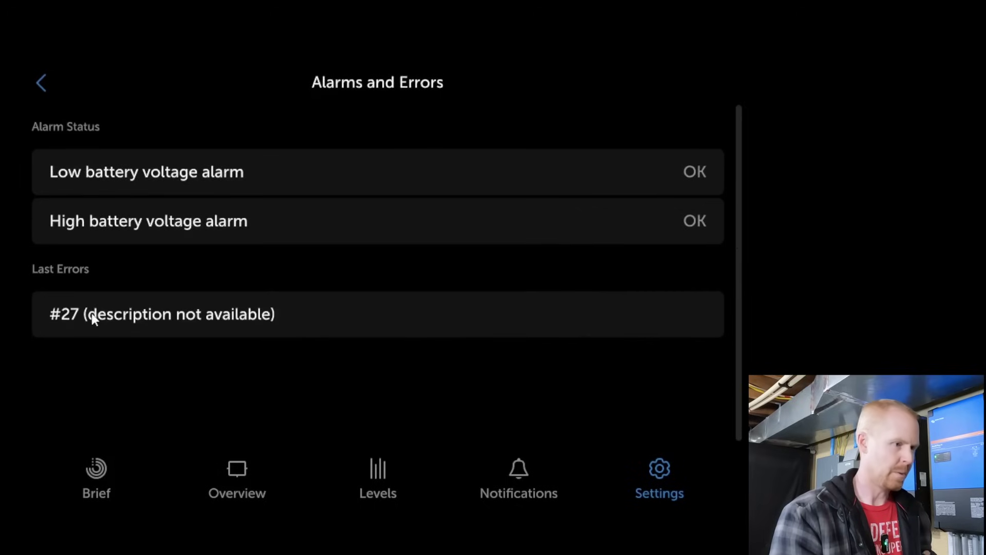
pyautogui.click(41, 82)
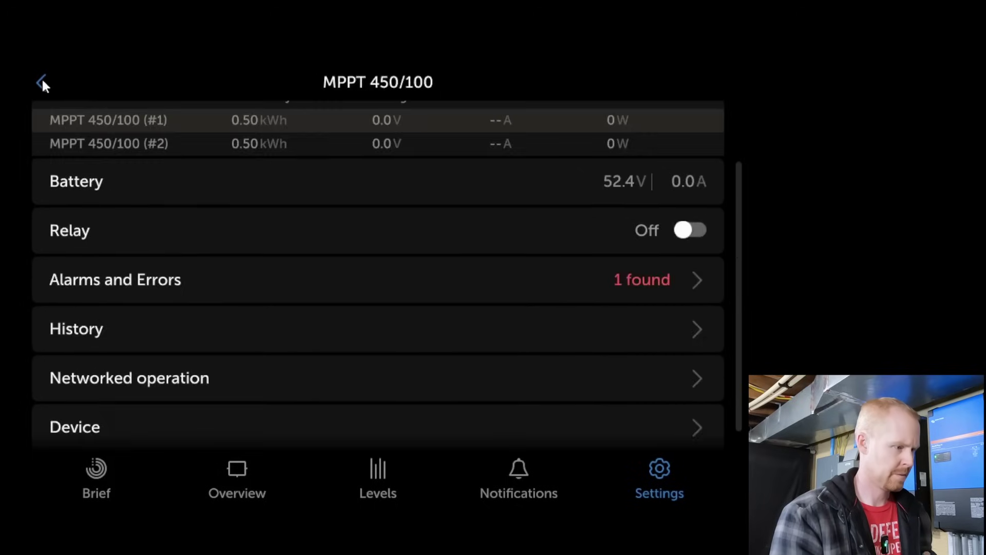
pyautogui.click(214, 385)
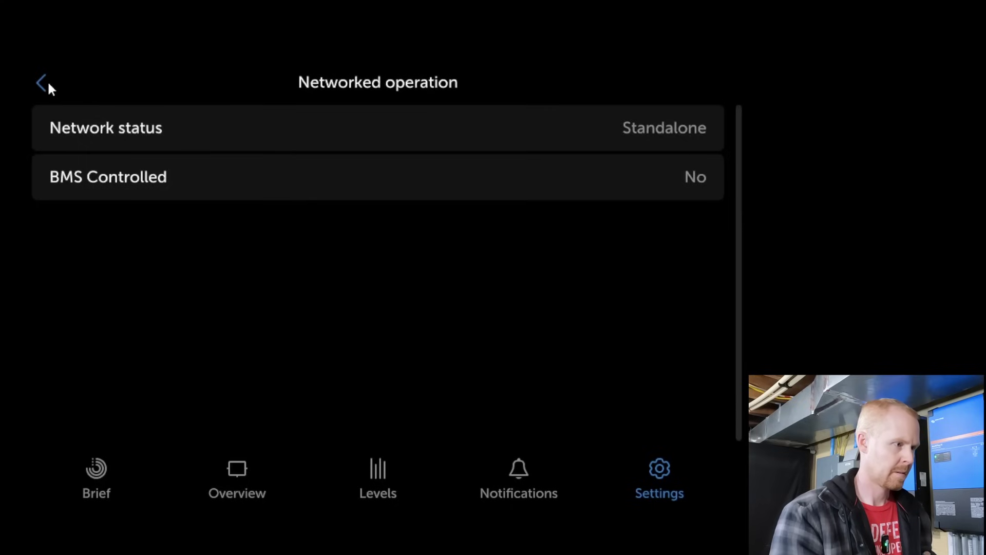
pyautogui.click(42, 82)
# View the charger's device information (firmware v1.15), then return to the Settings list.
pyautogui.scroll(-1, 177, 180)
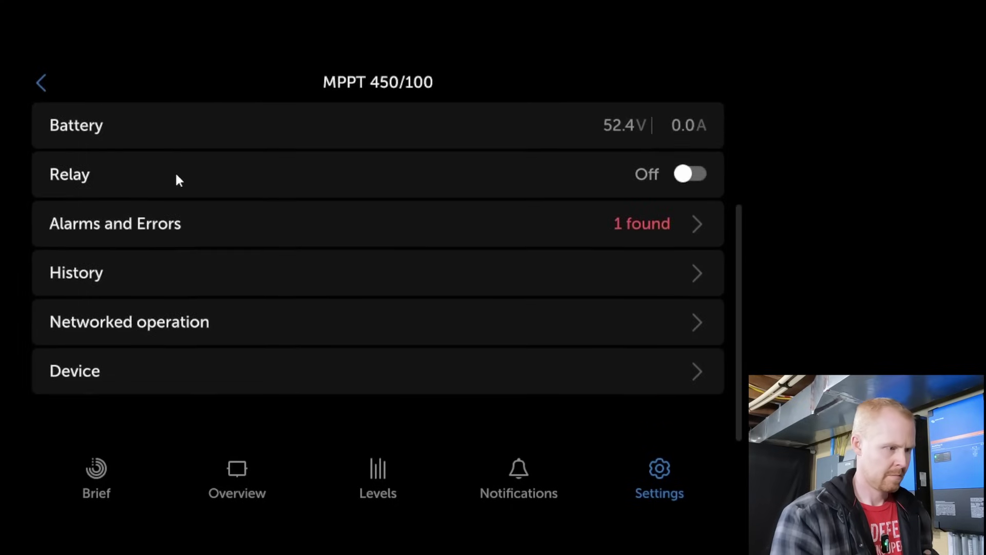
pyautogui.click(203, 405)
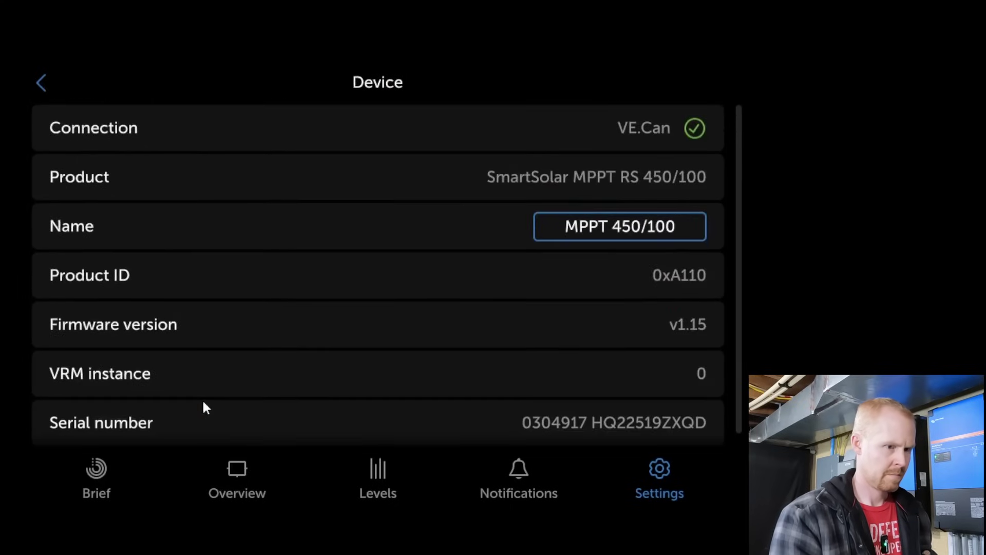
pyautogui.scroll(-1, 202, 391)
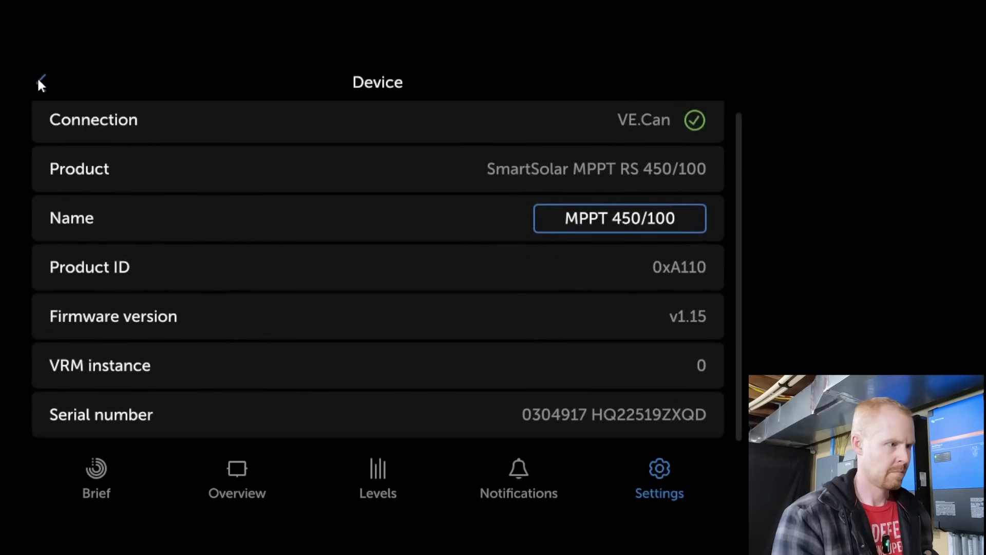
pyautogui.click(39, 82)
pyautogui.click(40, 83)
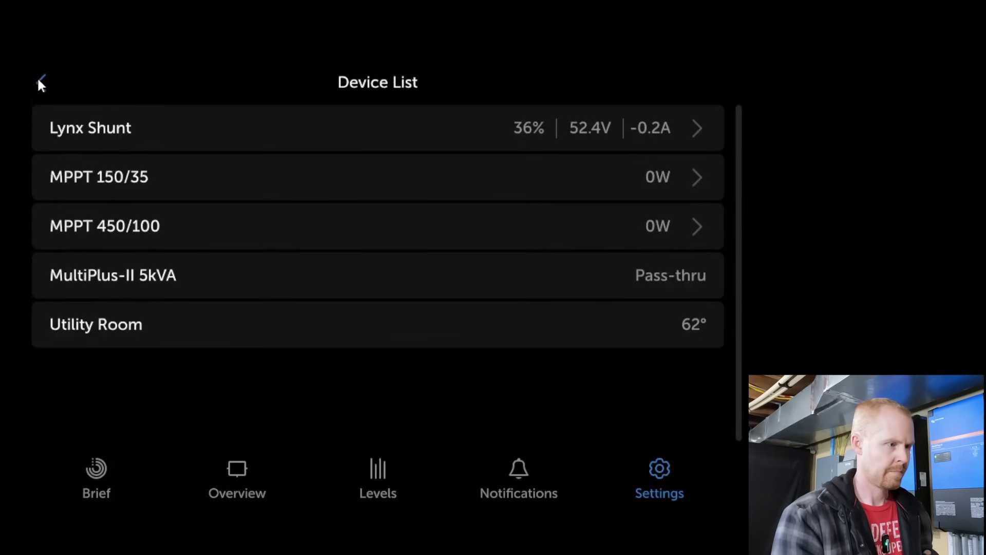
pyautogui.click(40, 83)
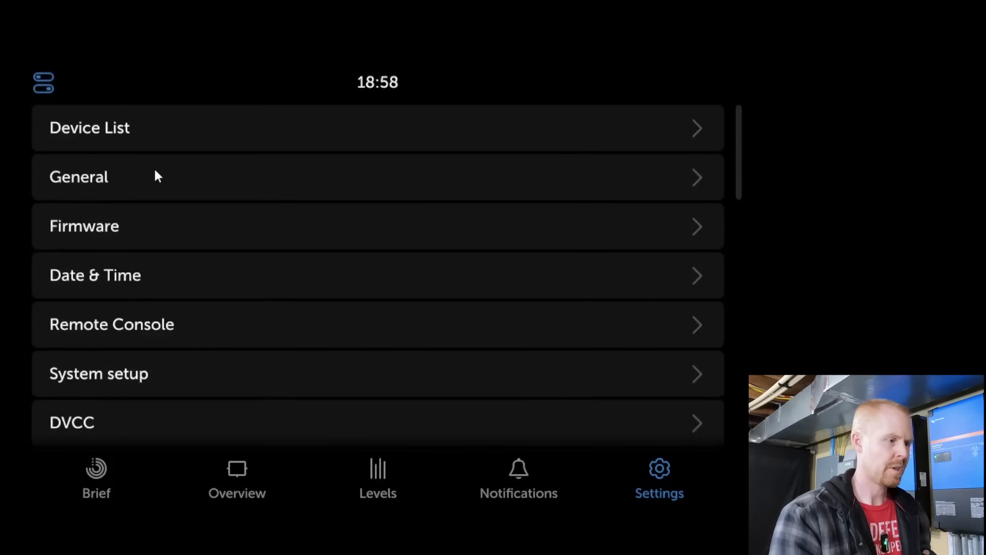
pyautogui.click(157, 176)
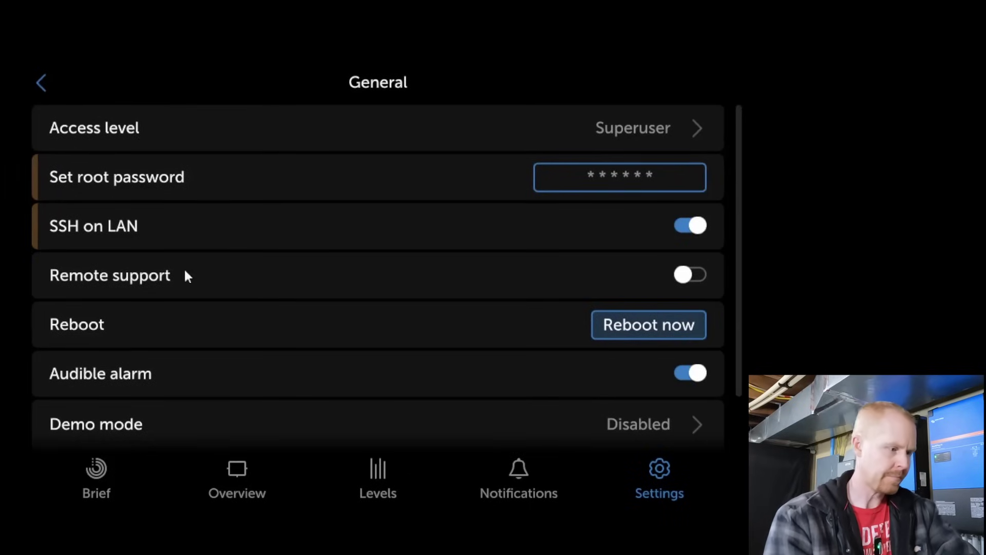
pyautogui.scroll(-2, 247, 332)
pyautogui.scroll(2, 220, 213)
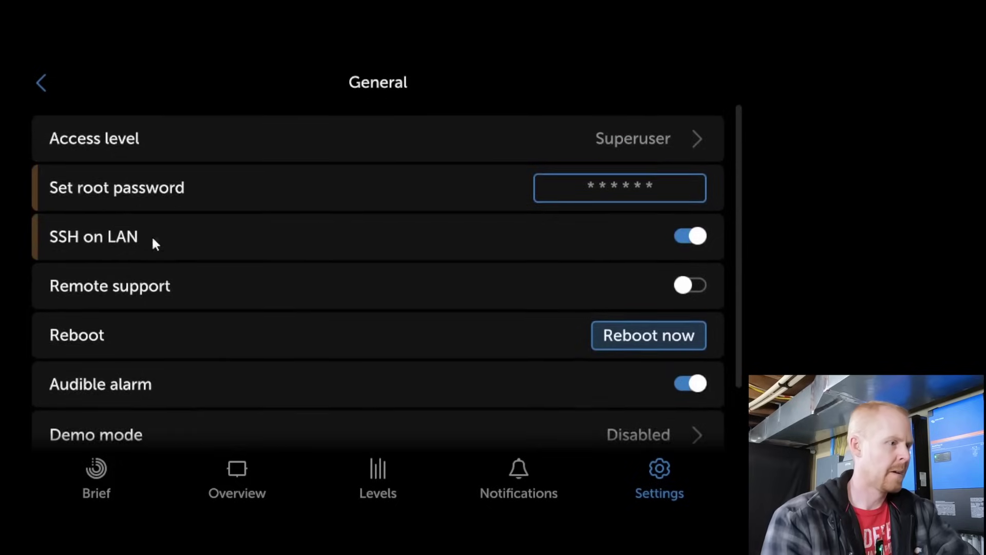
pyautogui.click(46, 81)
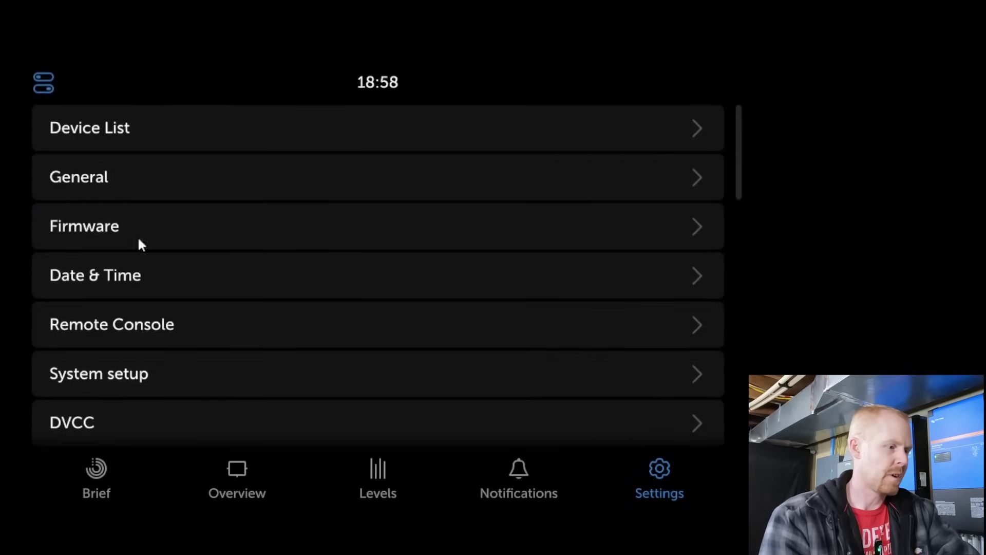
pyautogui.scroll(-8, 140, 231)
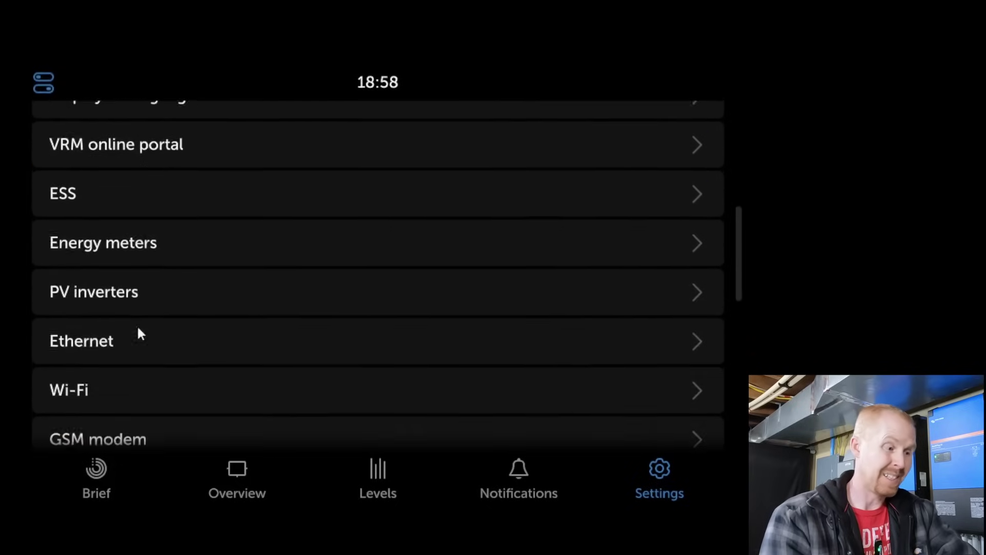
pyautogui.scroll(-4, 154, 256)
pyautogui.scroll(-1, 177, 257)
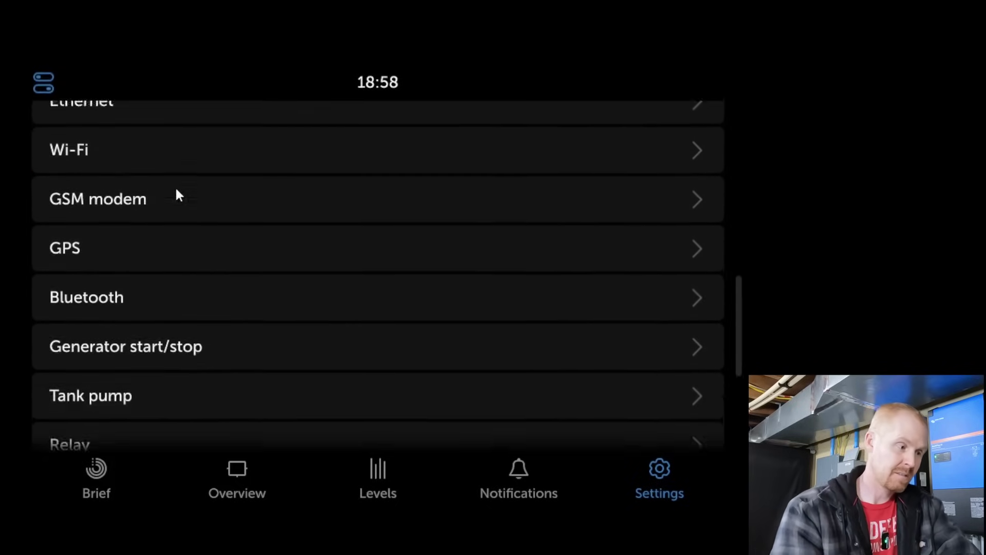
pyautogui.scroll(-2, 177, 200)
pyautogui.moveTo(180, 333); pyautogui.dragTo(192, 178)
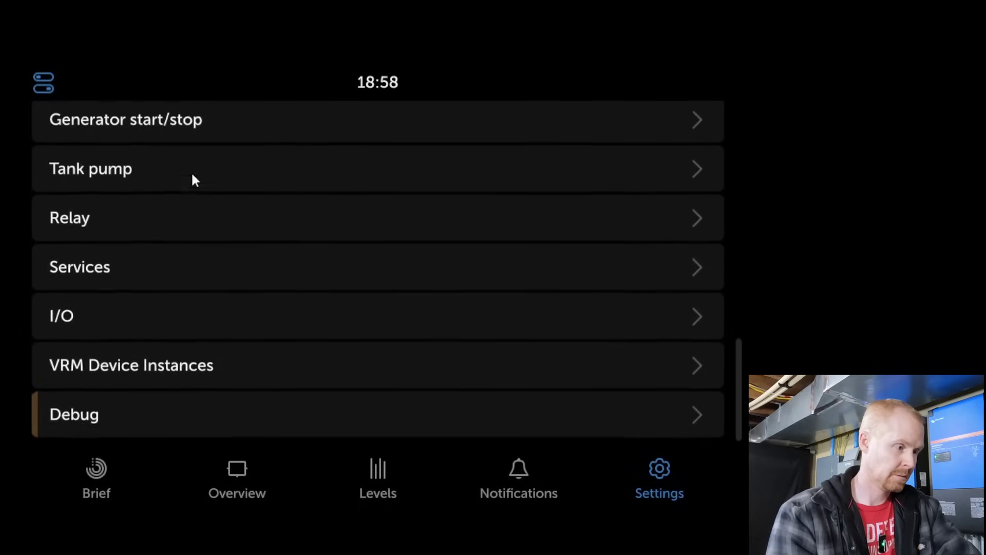
pyautogui.click(183, 364)
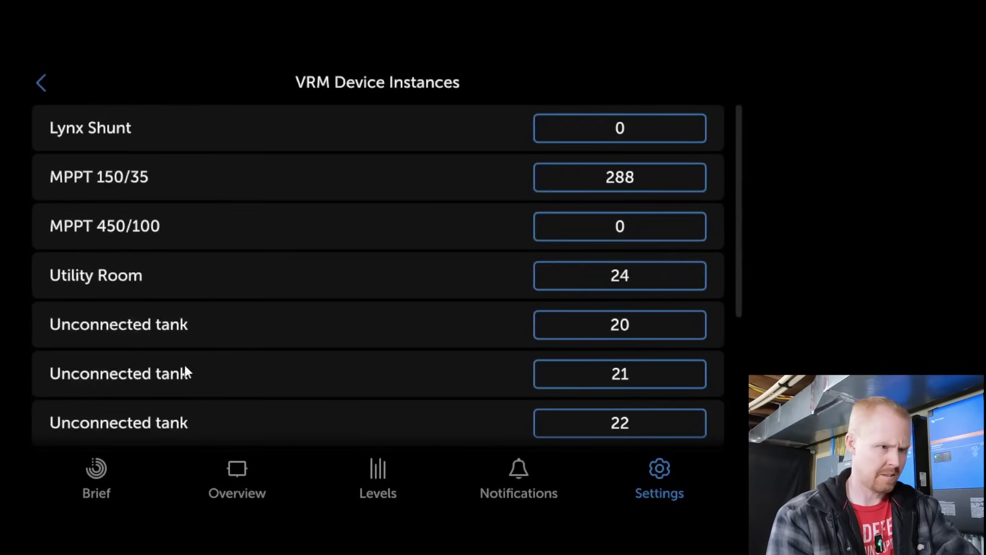
pyautogui.scroll(-4, 271, 277)
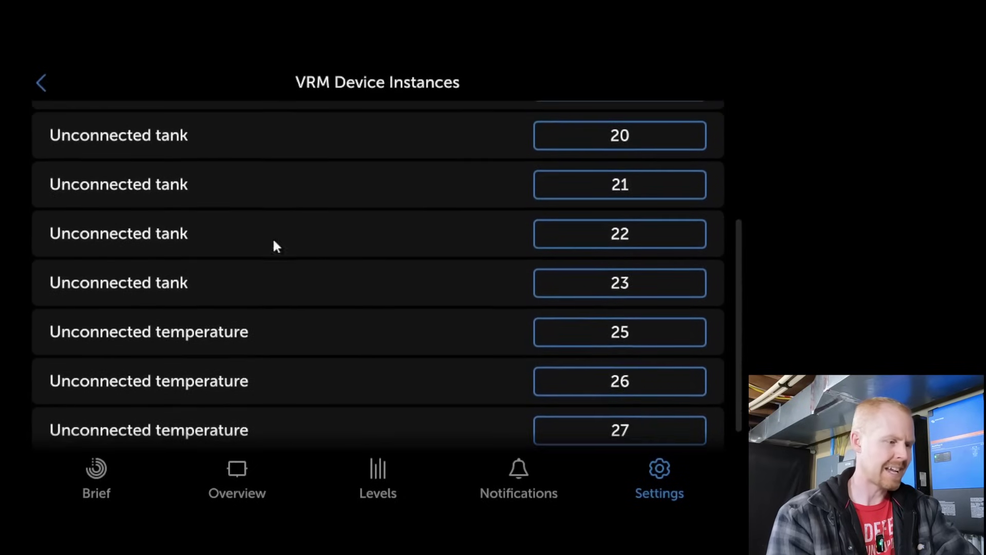
pyautogui.scroll(-1, 282, 277)
pyautogui.scroll(4, 300, 175)
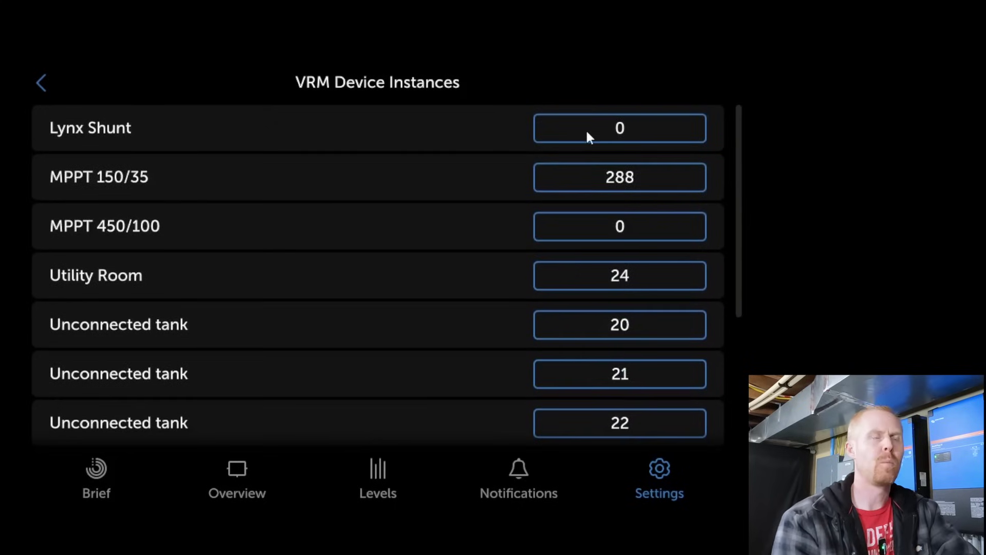
pyautogui.click(588, 133)
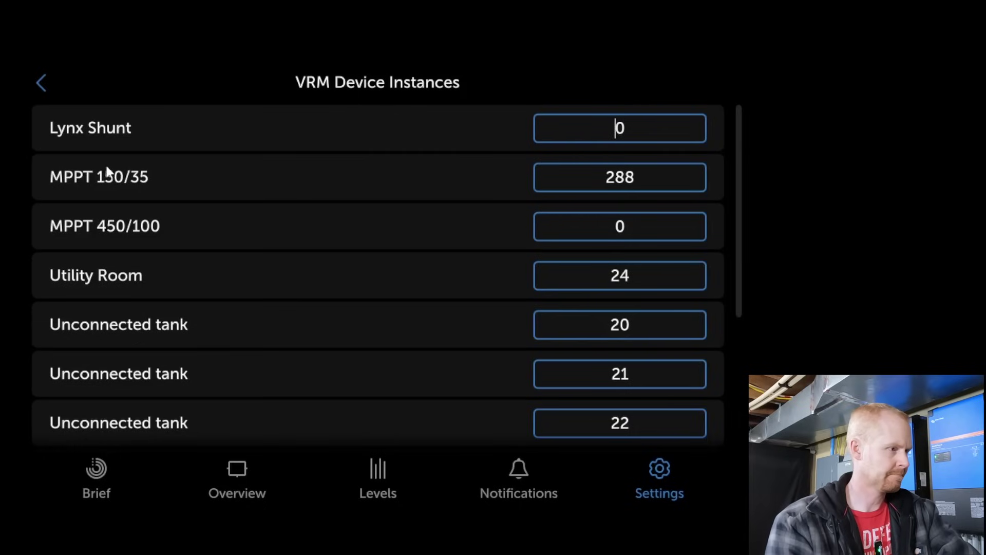
pyautogui.click(41, 83)
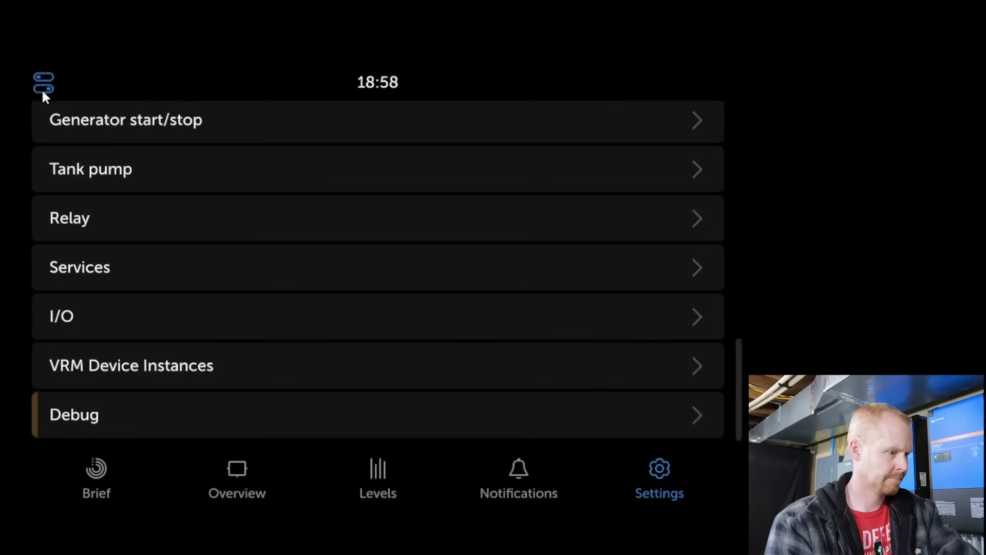
# Open the Debug settings page and look through its entries.
pyautogui.click(173, 412)
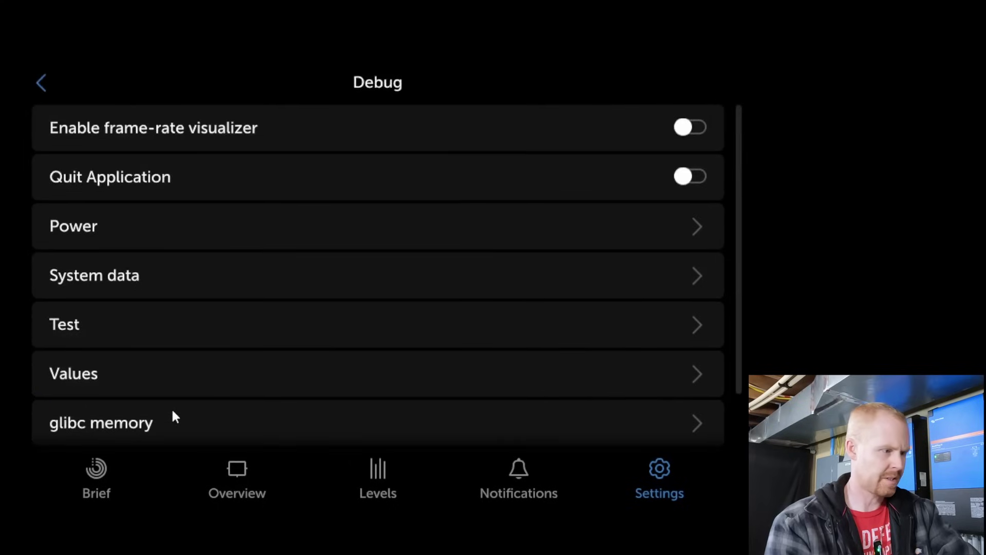
pyautogui.scroll(-1, 256, 257)
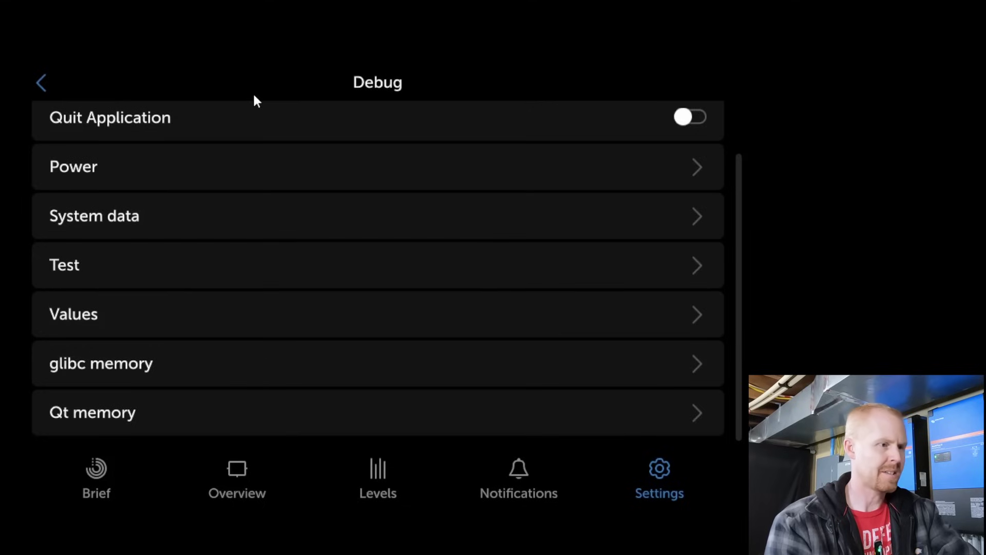
pyautogui.scroll(1, 270, 393)
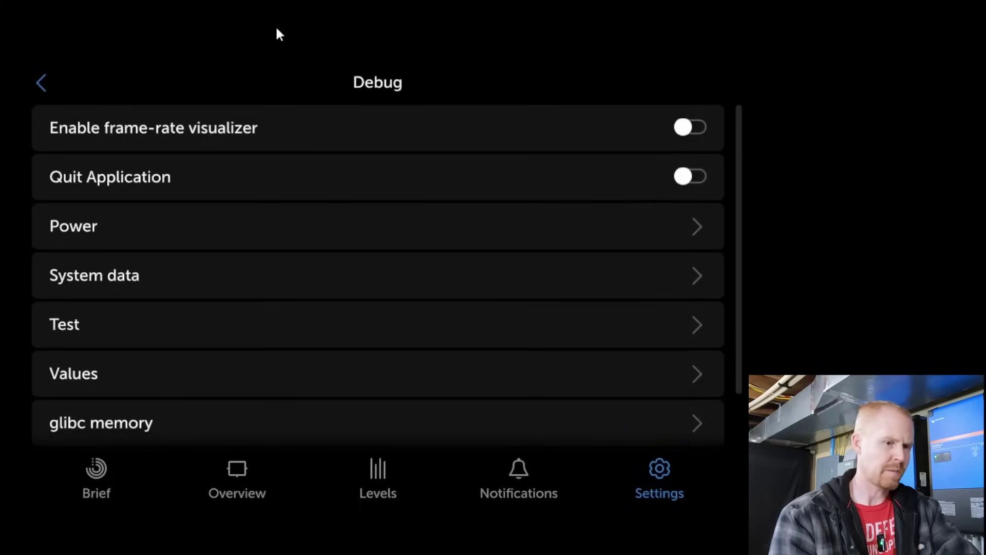
# Leave the Debug page and briefly toggle the quick generator and inverter controls.
pyautogui.click(42, 82)
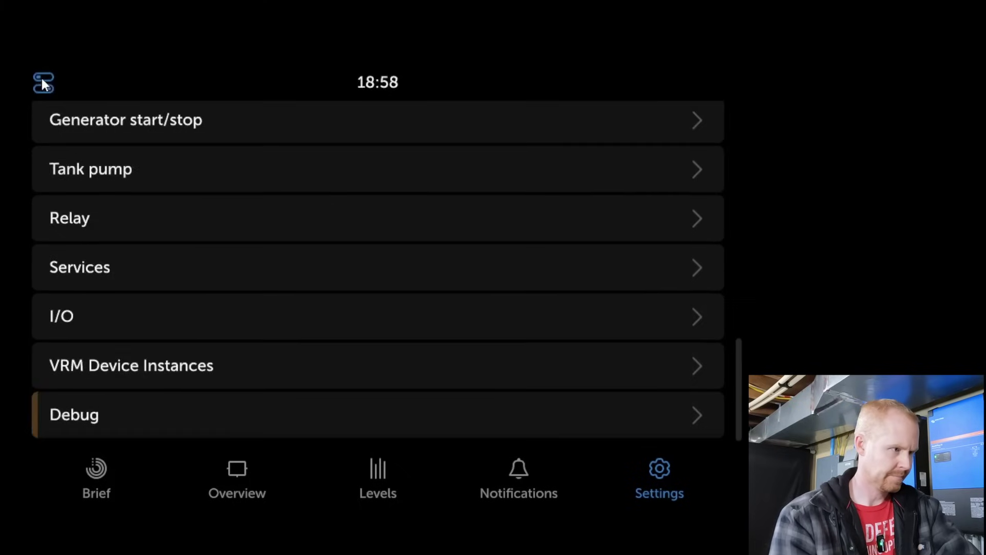
pyautogui.click(45, 81)
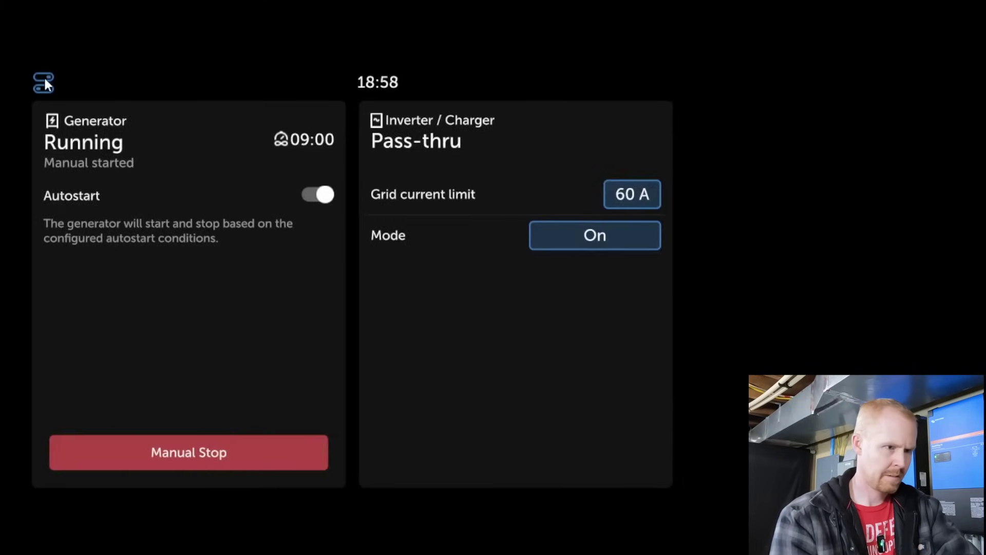
pyautogui.click(45, 81)
# Switch to the system overview dashboard and open the generator and inverter controls page.
pyautogui.click(227, 470)
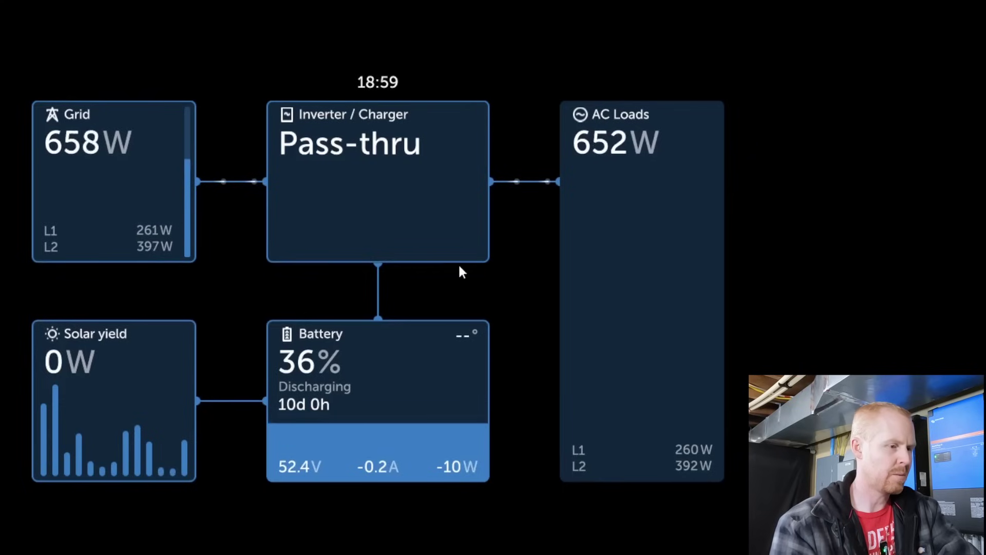
pyautogui.click(470, 287)
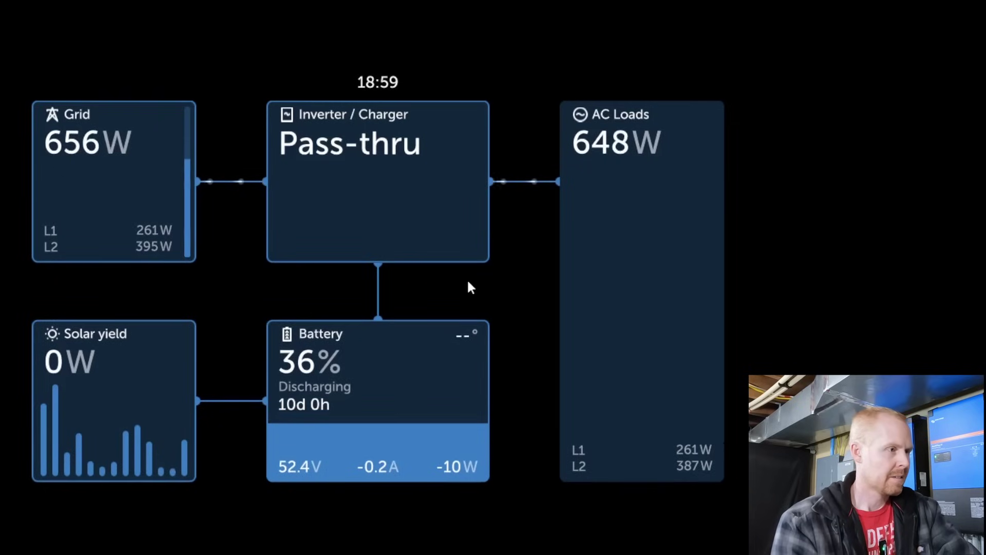
pyautogui.click(236, 85)
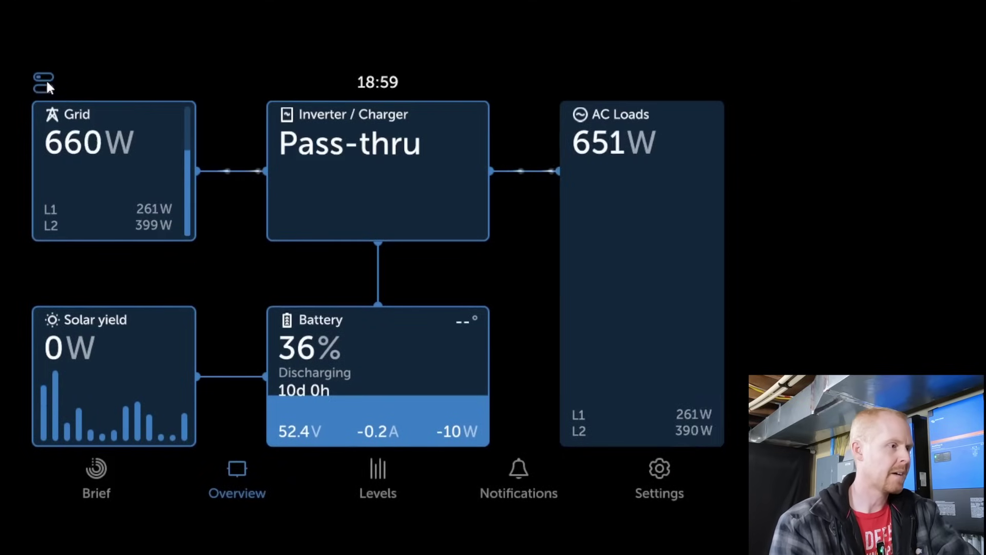
pyautogui.click(45, 82)
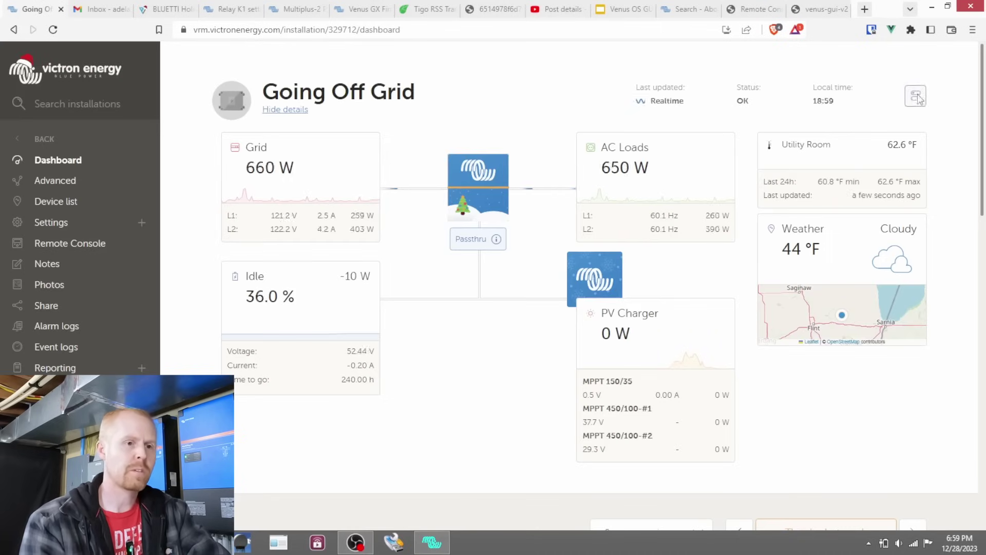
# Open the Going Off Grid Controls panel and scroll through generator and MultiPlus-II settings.
pyautogui.click(916, 97)
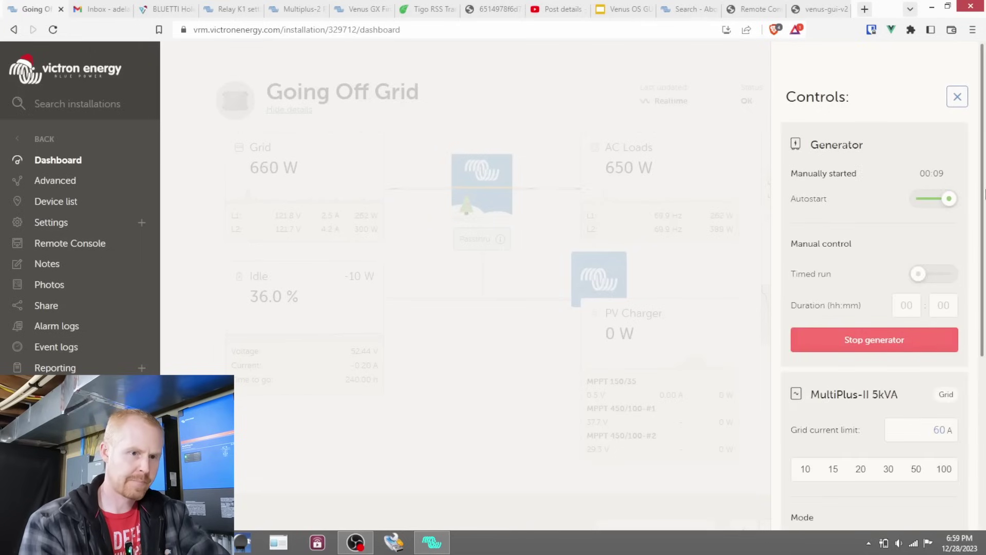
pyautogui.scroll(-3, 966, 318)
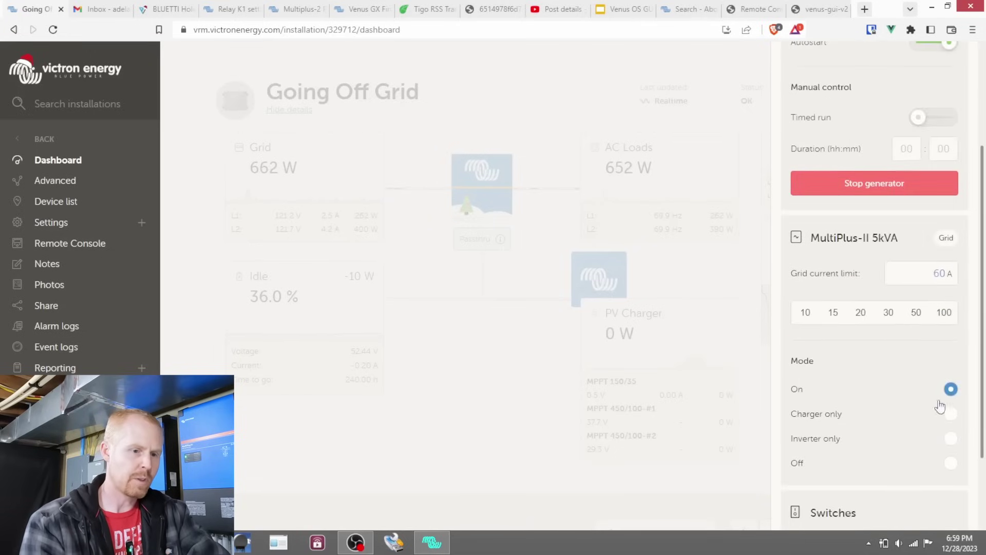
pyautogui.scroll(-2, 982, 380)
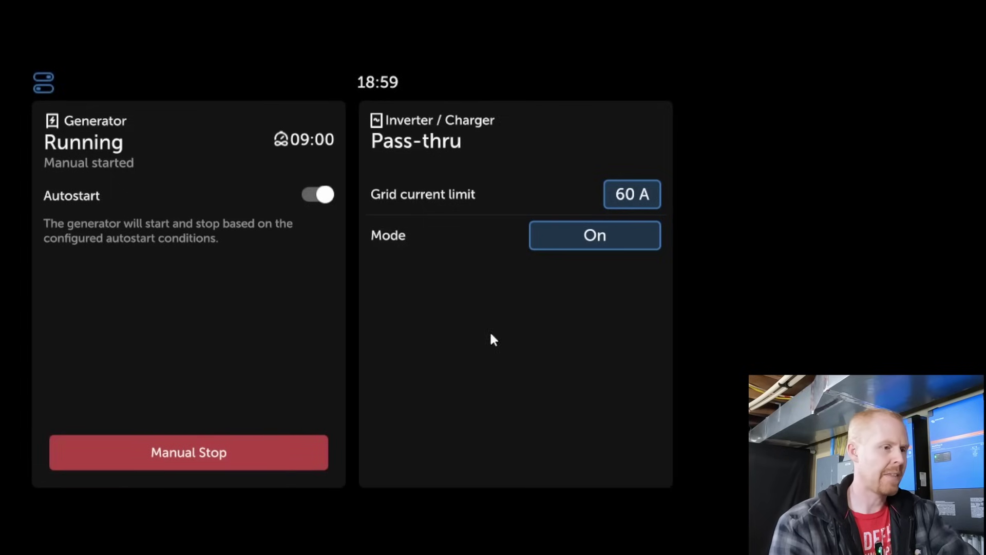
# Swipe through the generator and inverter control cards, then dismiss the controls page.
pyautogui.moveTo(491, 337); pyautogui.dragTo(237, 369)
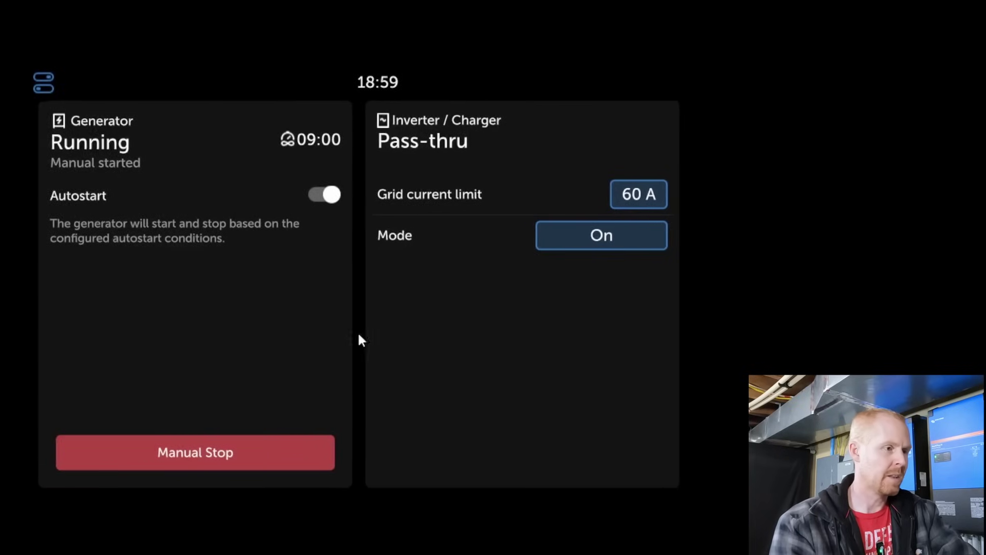
pyautogui.moveTo(359, 336); pyautogui.dragTo(417, 337)
pyautogui.moveTo(196, 309); pyautogui.dragTo(145, 316)
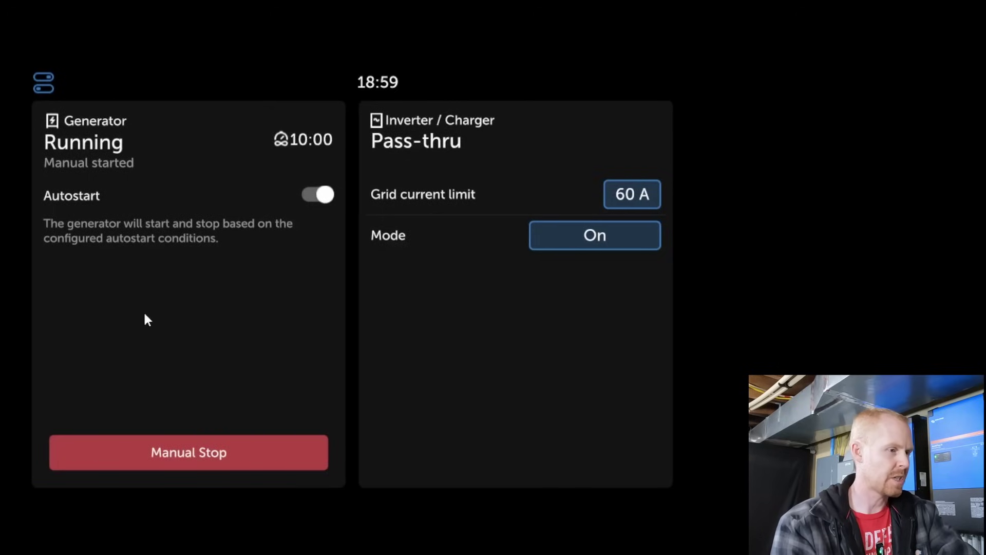
pyautogui.moveTo(482, 352); pyautogui.dragTo(99, 475)
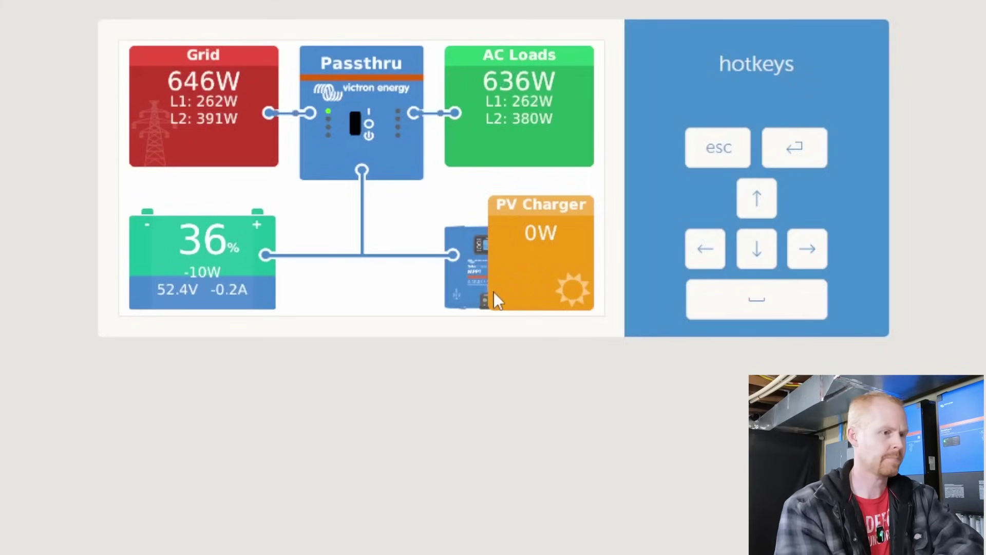
# Navigate from the device list into Settings and step down the settings list.
pyautogui.click(776, 312)
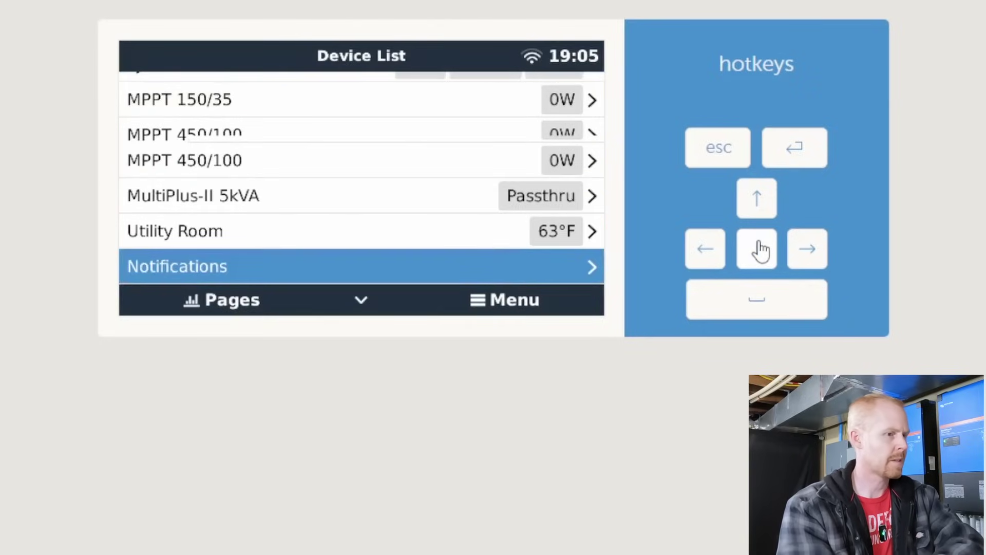
pyautogui.click(761, 250)
pyautogui.click(760, 250)
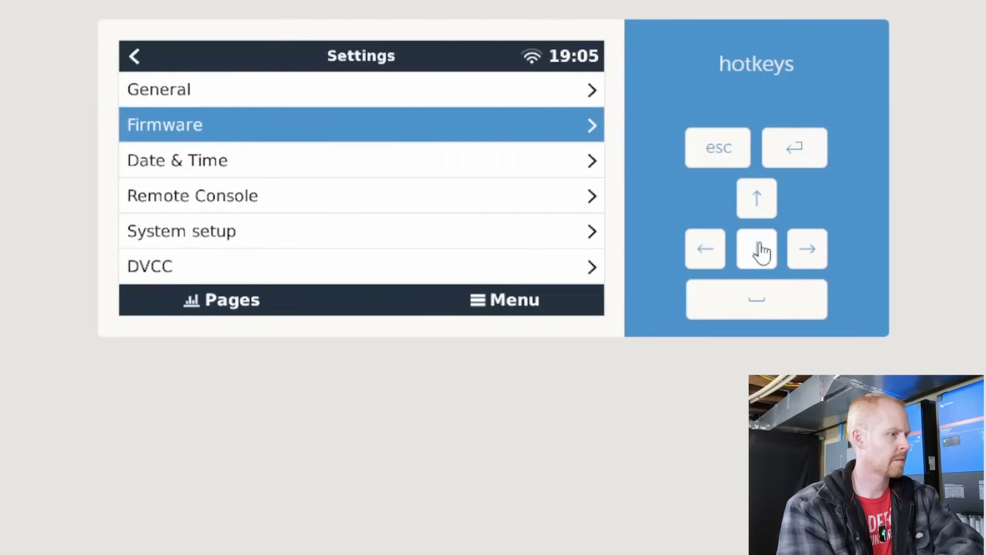
pyautogui.click(761, 250)
pyautogui.click(760, 250)
pyautogui.click(761, 250)
pyautogui.click(761, 251)
pyautogui.click(761, 250)
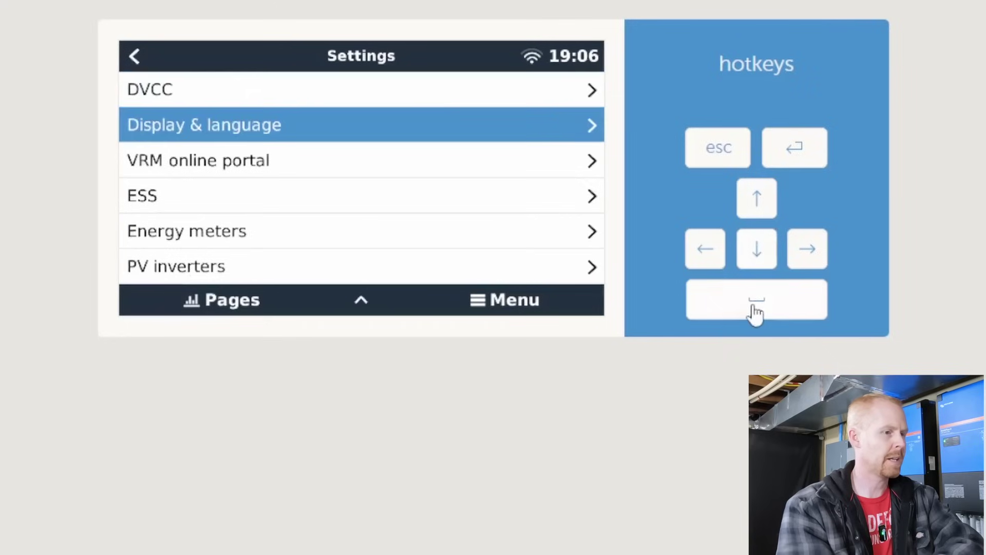
# In Display & language, open UI version and move to the Beta option.
pyautogui.click(756, 315)
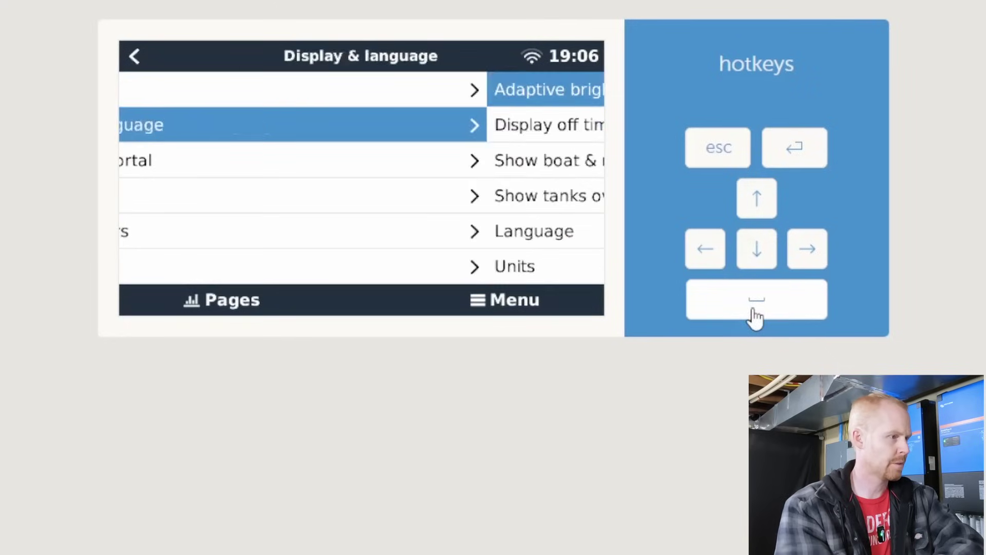
pyautogui.click(757, 254)
pyautogui.click(758, 253)
pyautogui.click(758, 254)
pyautogui.click(757, 253)
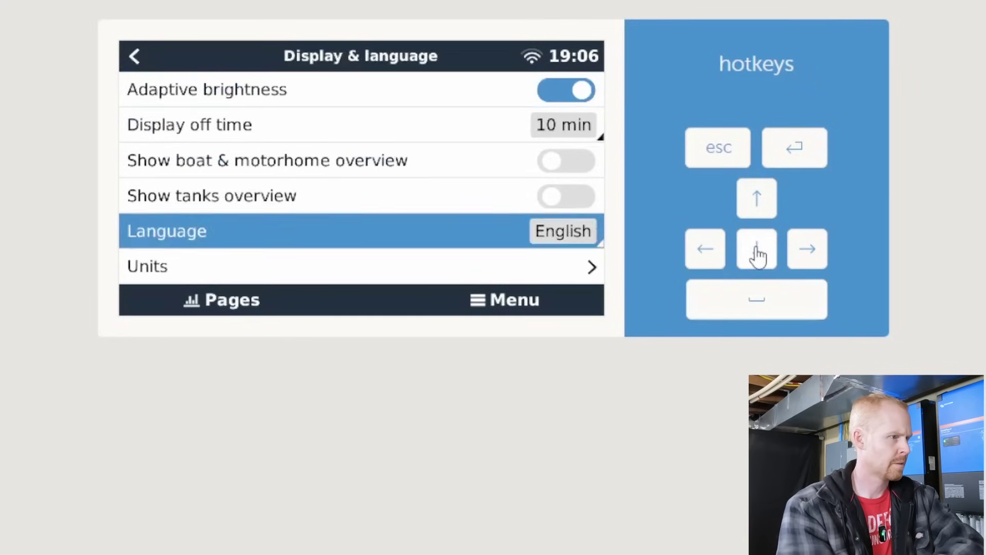
pyautogui.click(757, 254)
pyautogui.click(758, 253)
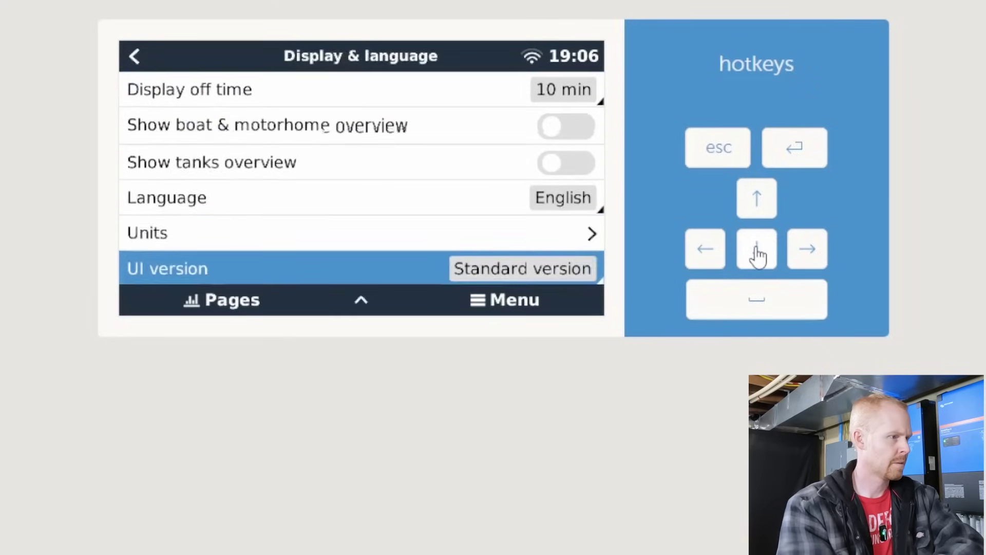
pyautogui.click(754, 304)
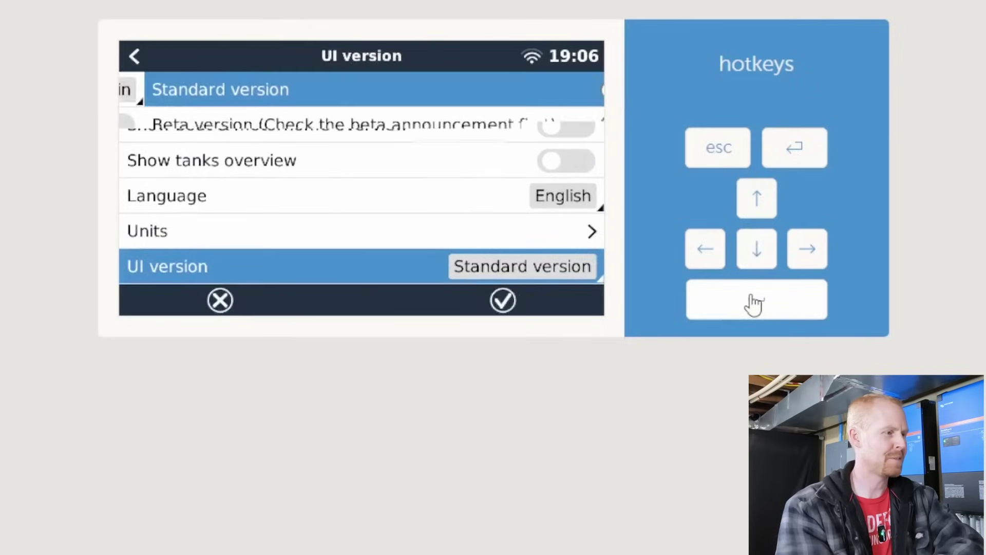
pyautogui.click(763, 255)
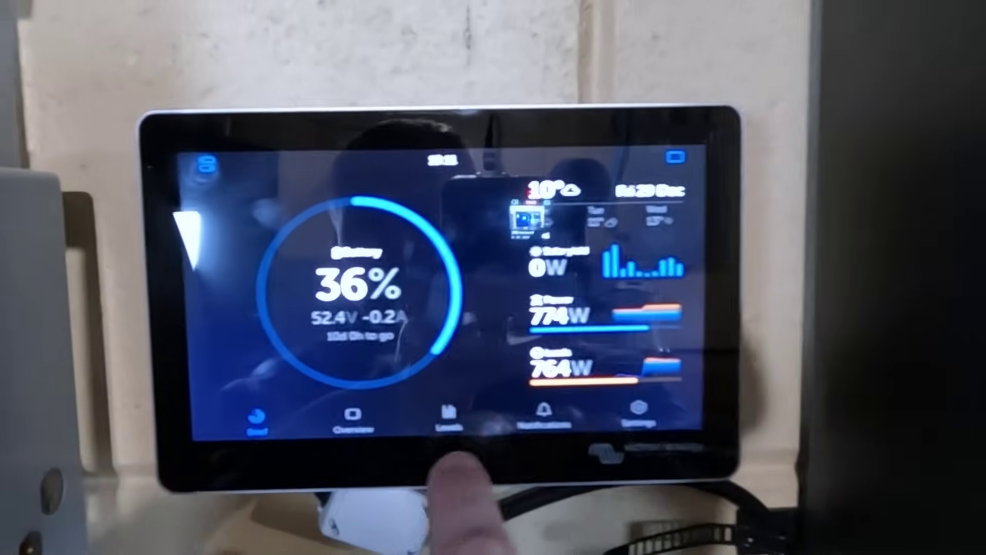
pyautogui.click(352, 419)
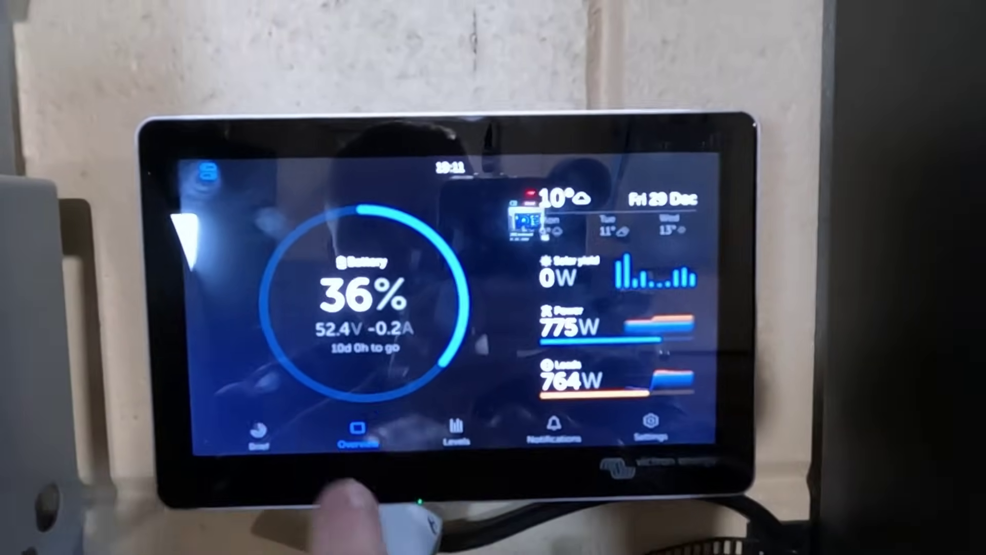
pyautogui.click(449, 417)
pyautogui.click(543, 417)
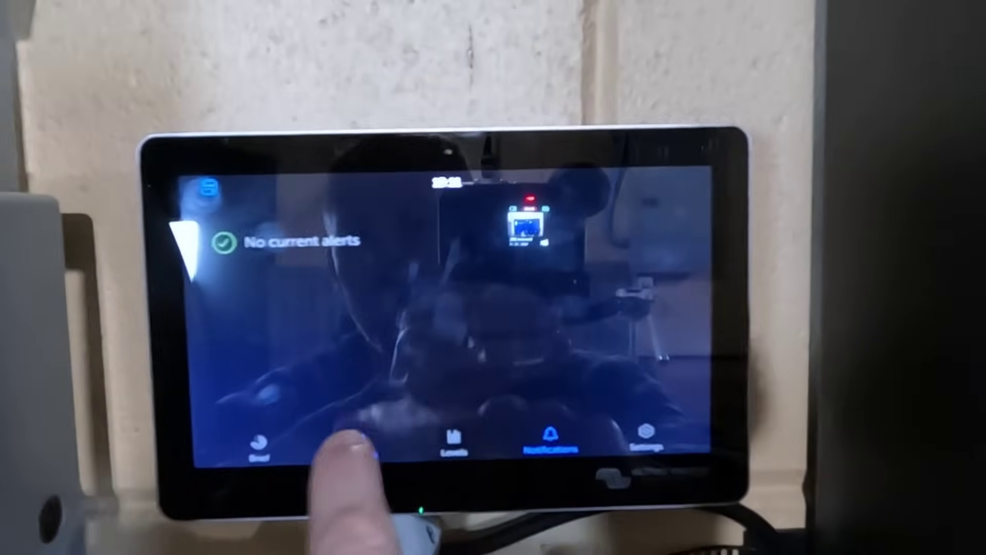
pyautogui.click(335, 439)
pyautogui.click(627, 434)
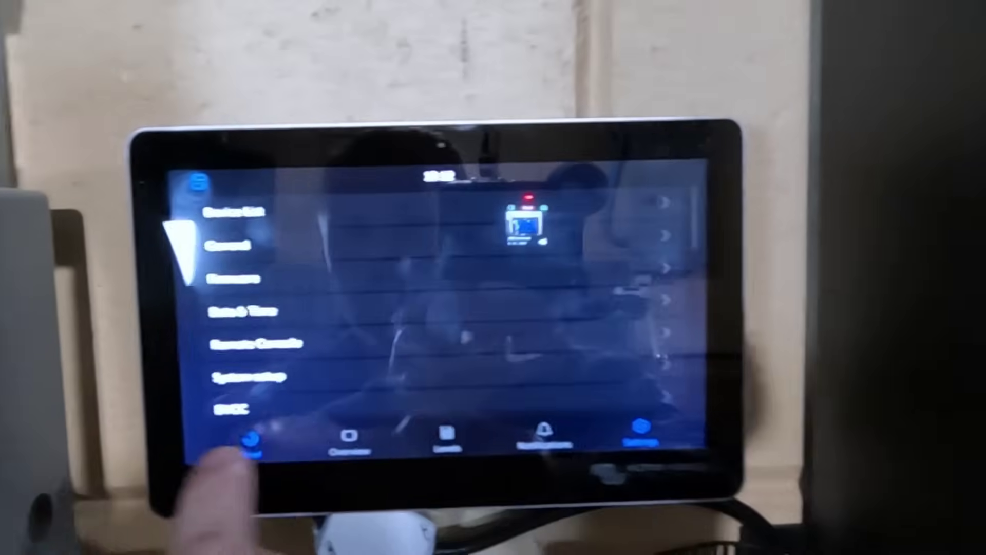
pyautogui.click(230, 439)
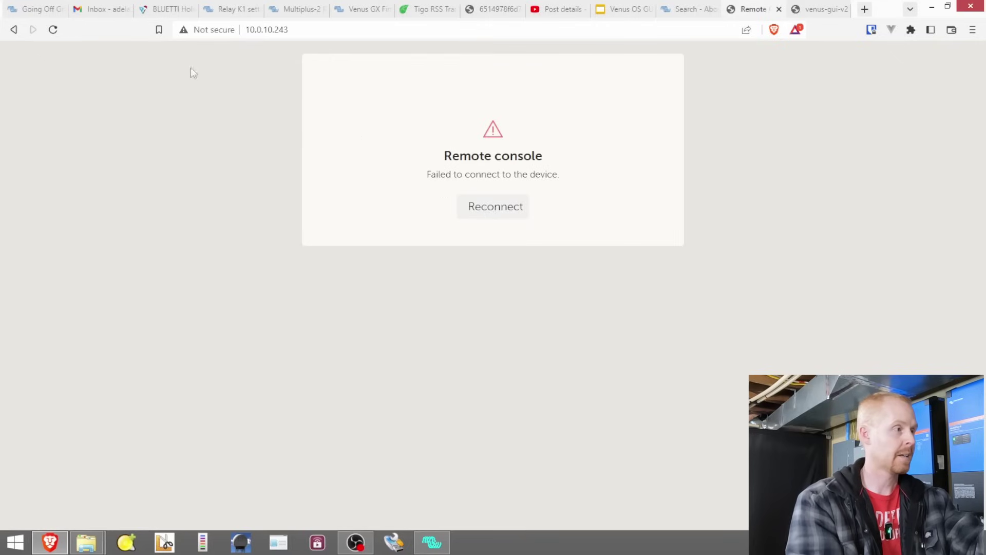
# Open the Going Off Grid installation's Remote Console from the VRM dashboard.
pyautogui.click(39, 9)
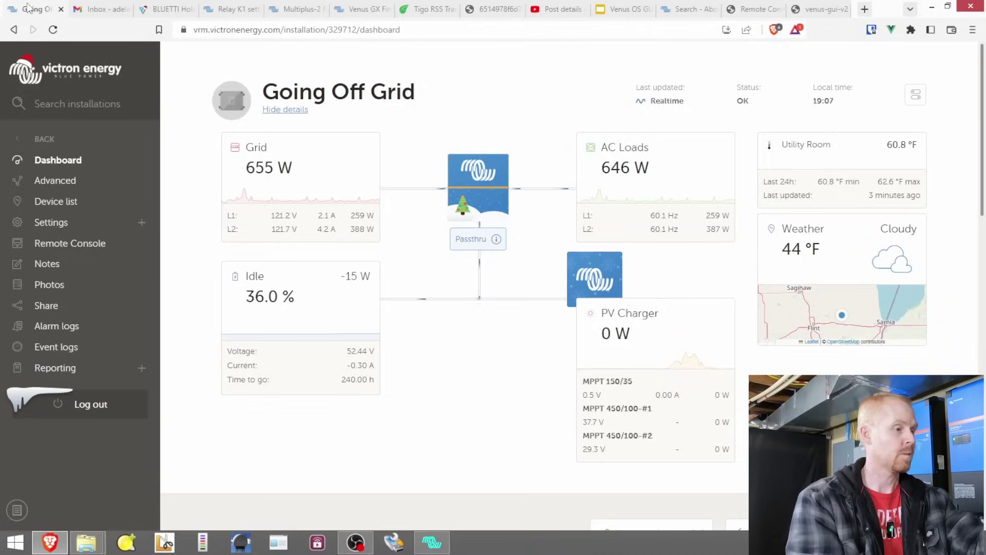
pyautogui.click(74, 238)
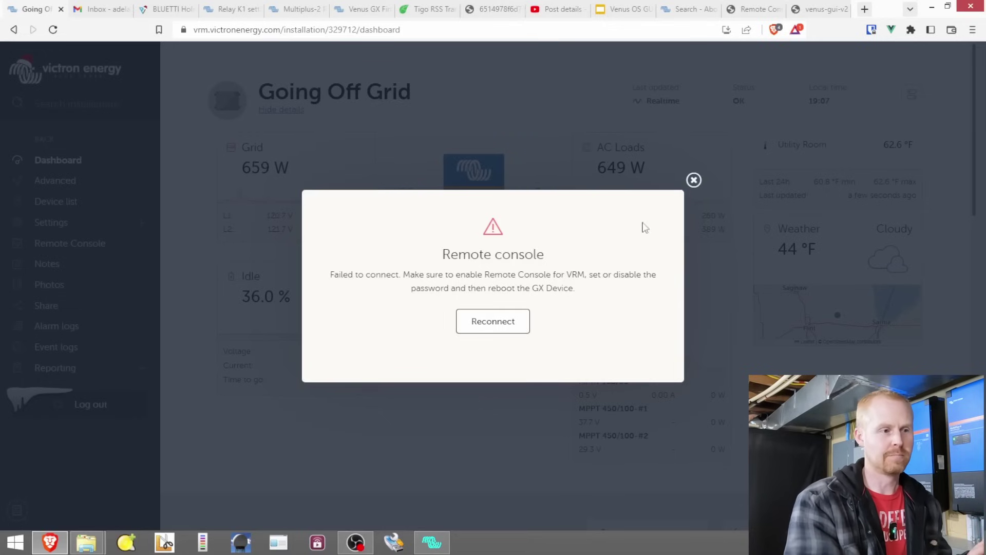
# Close the failed Remote console connection message.
pyautogui.click(693, 180)
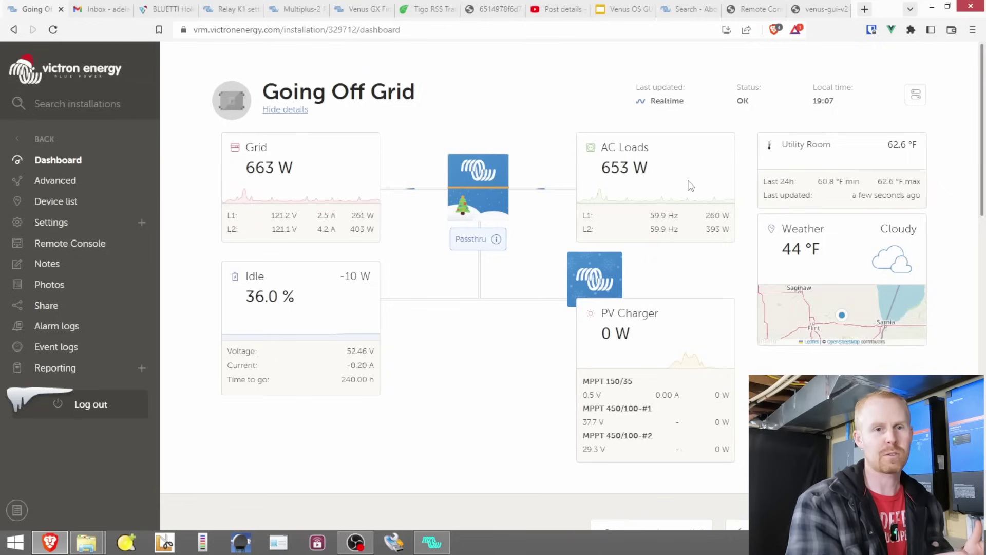